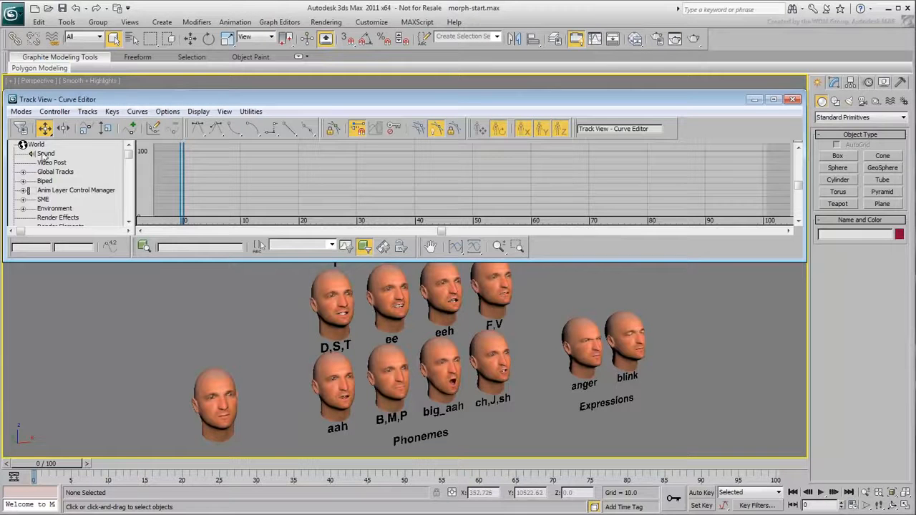
Step: Add GAMMD.wav as the scene's sound file in the Sound track's ProSound properties and play it back
right_click(69, 152)
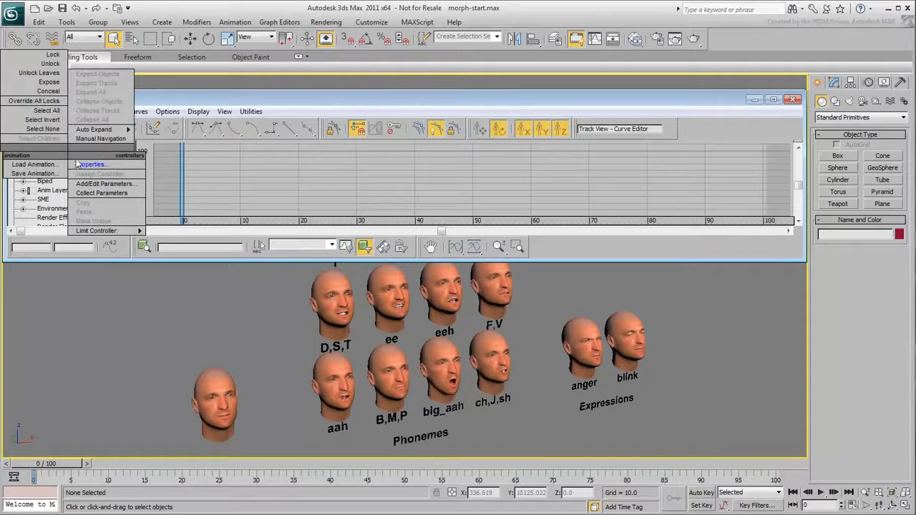
left_click(87, 164)
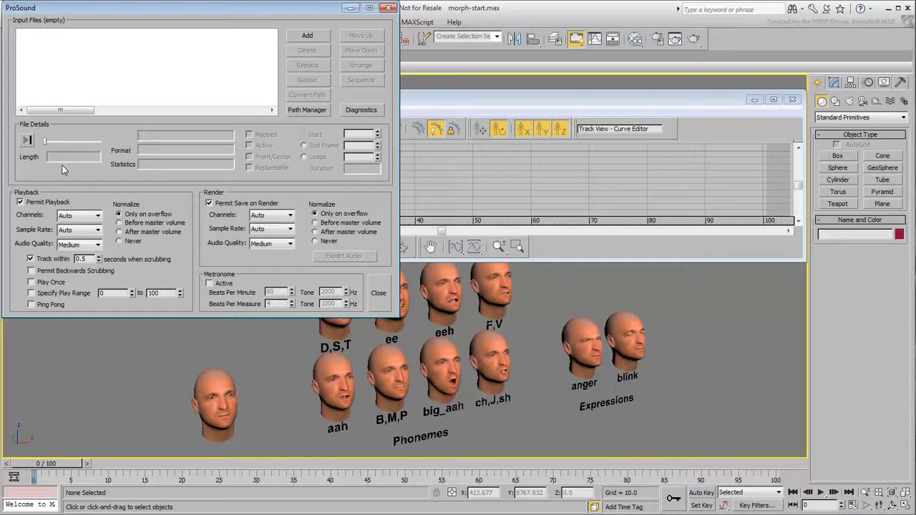
left_click(306, 35)
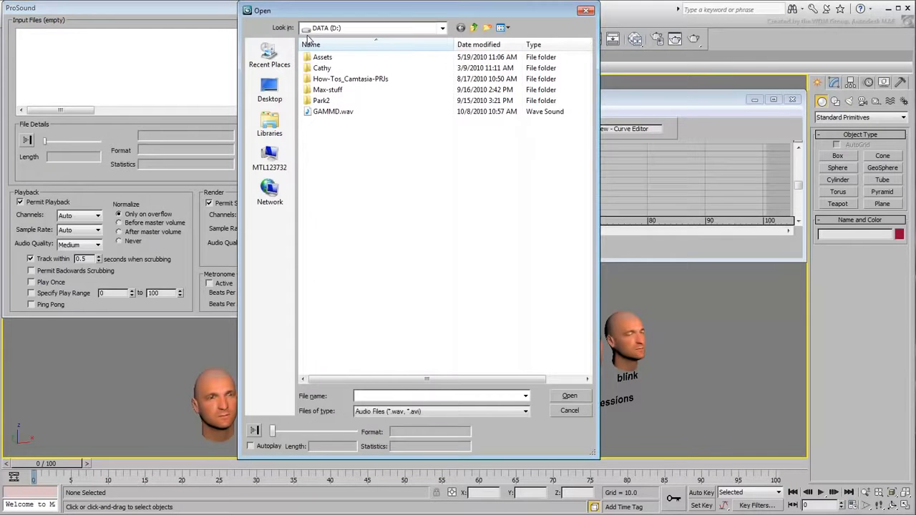
left_click(337, 115)
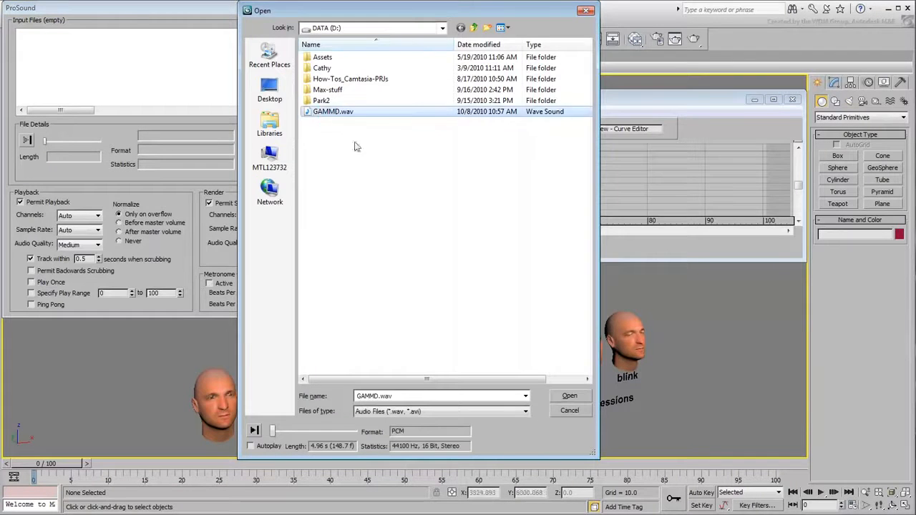
left_click(568, 396)
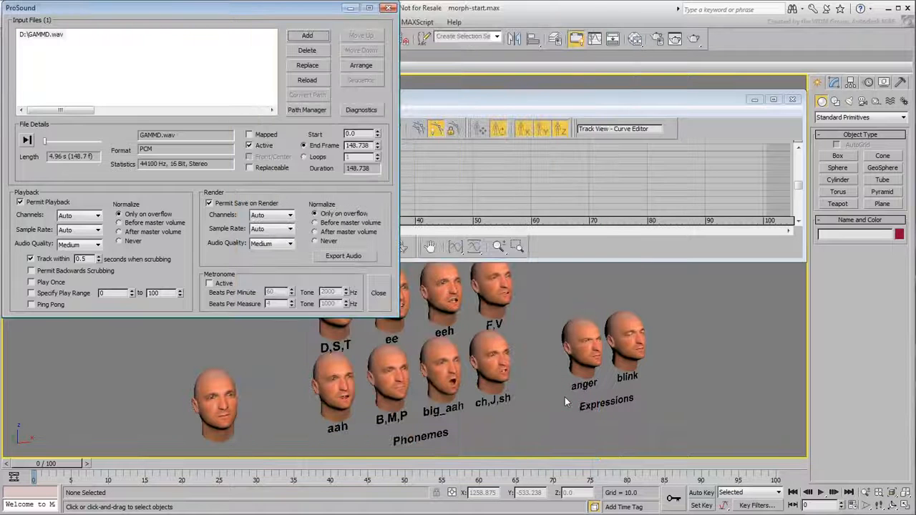
left_click(26, 141)
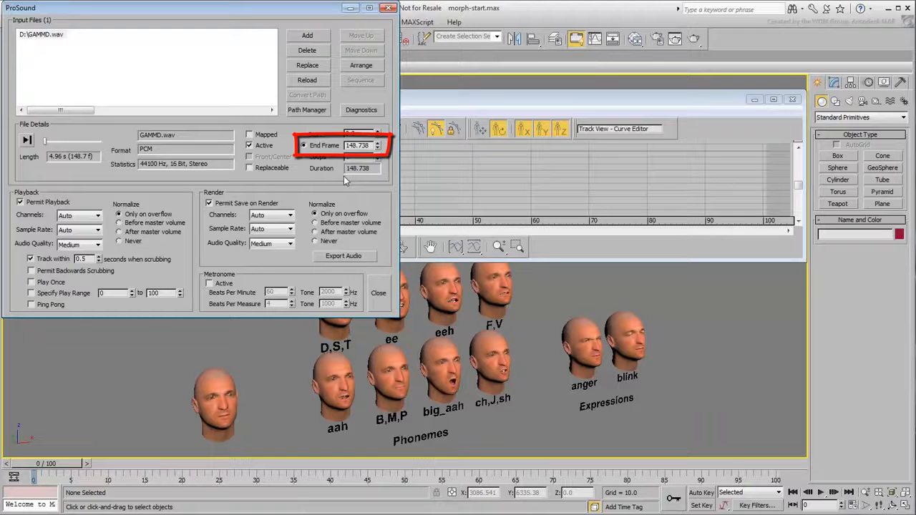
Step: Set the animation length to 150 frames in the time configuration
left_click(848, 505)
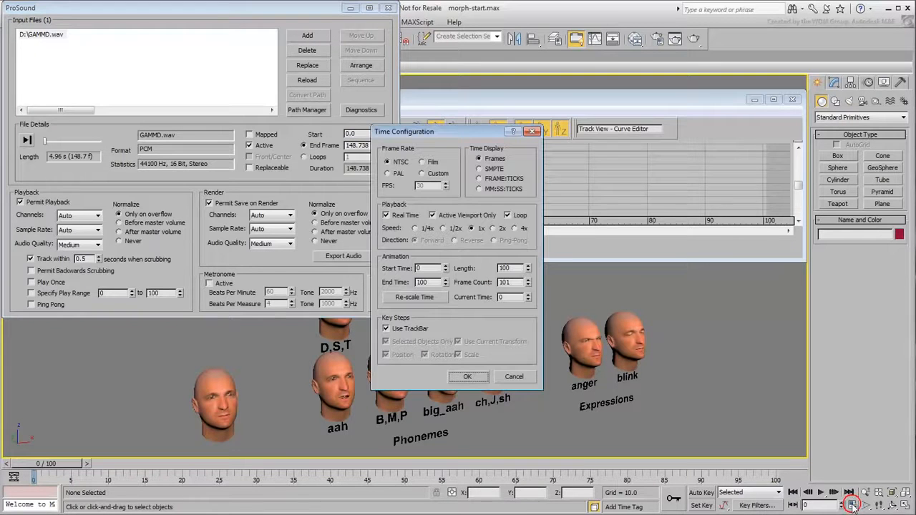
double_click(505, 268)
type("15")
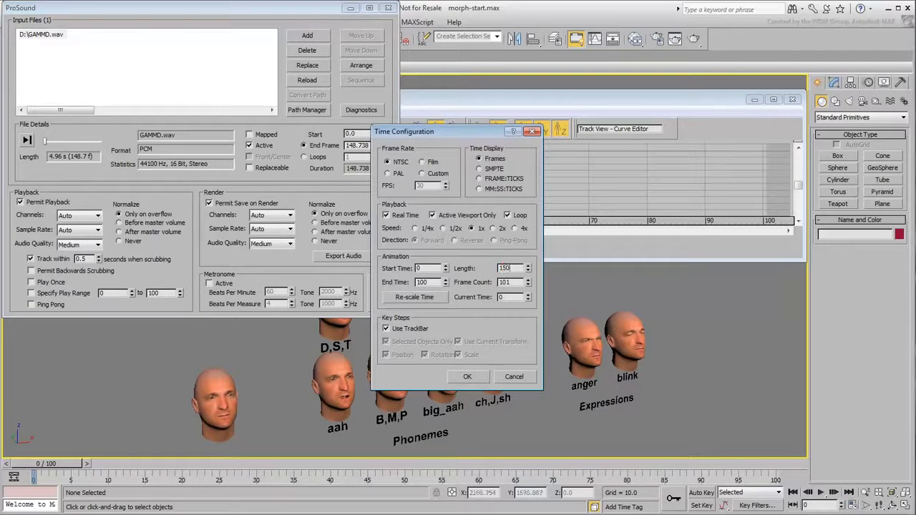
left_click(467, 376)
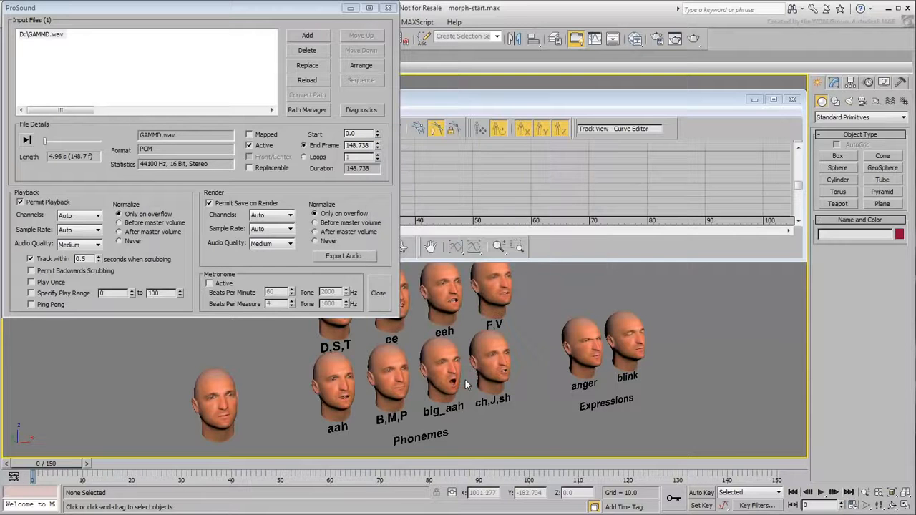
Step: Close the ProSound properties and display the GAMMD.wav waveform in the Curve Editor
left_click(378, 292)
left_click(23, 153)
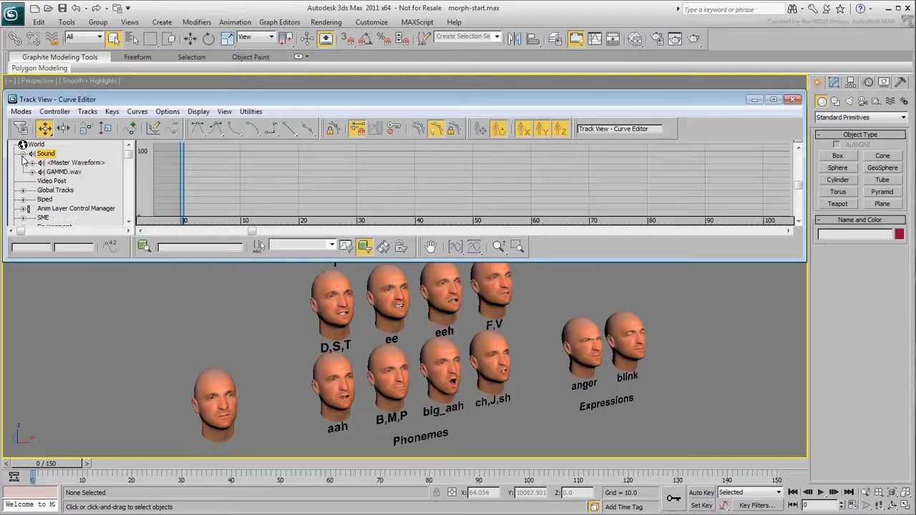
left_click(32, 173)
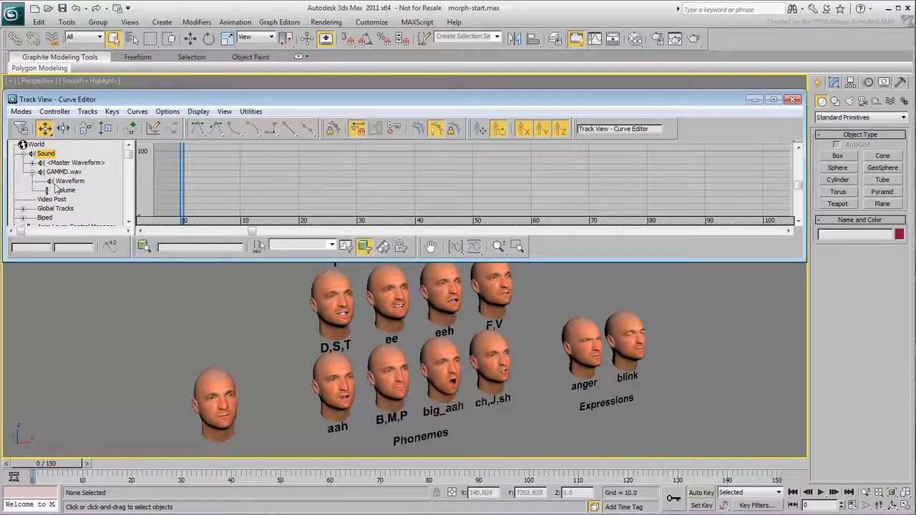
left_click(74, 183)
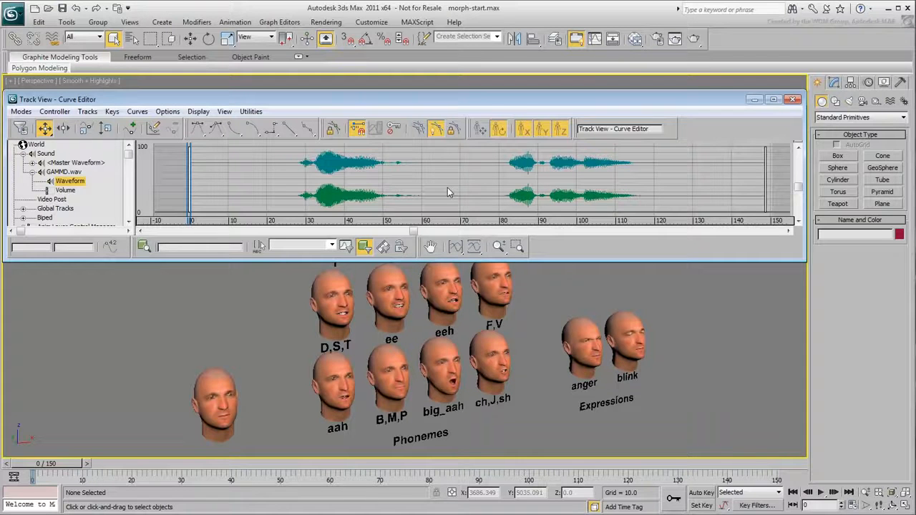
Step: Dock the Curve Editor below the viewport at a reduced height, leaving more room for the heads
right_click(355, 105)
mouse_move(365, 111)
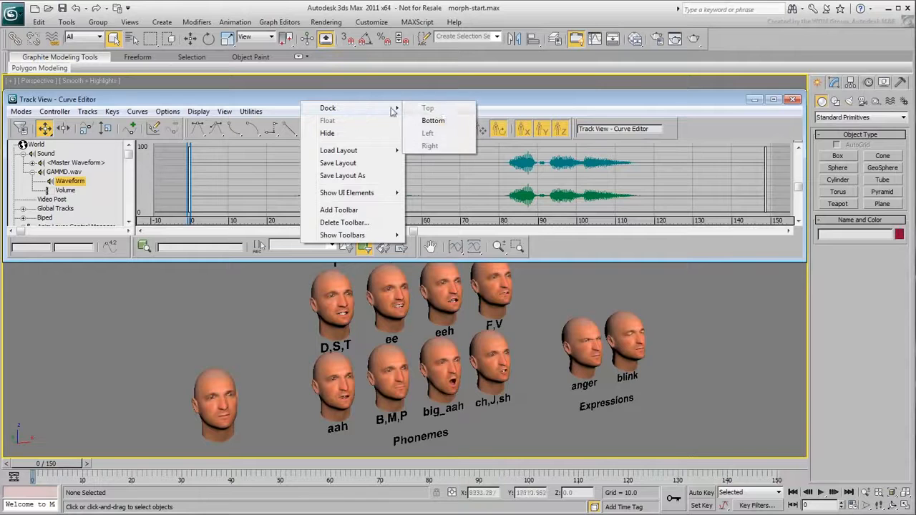
left_click(435, 120)
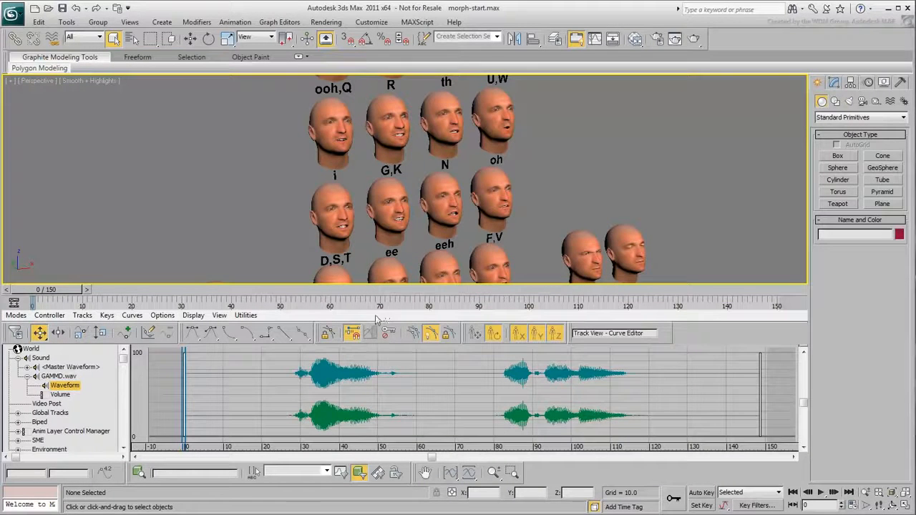
left_click_drag(370, 317, 387, 197)
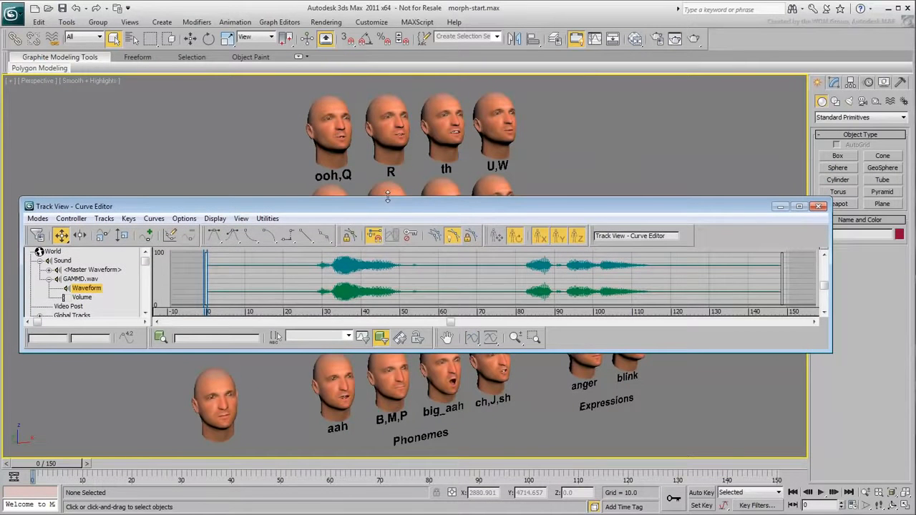
right_click(380, 209)
mouse_move(394, 215)
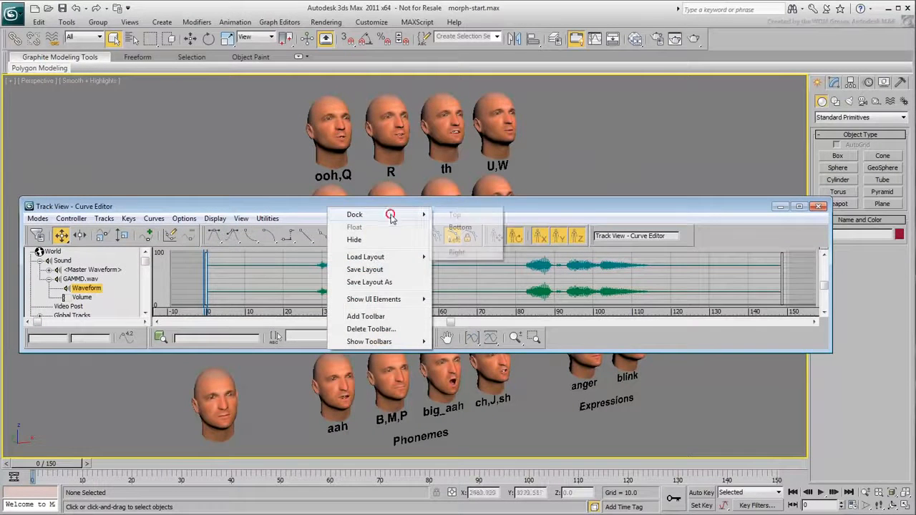
left_click(456, 227)
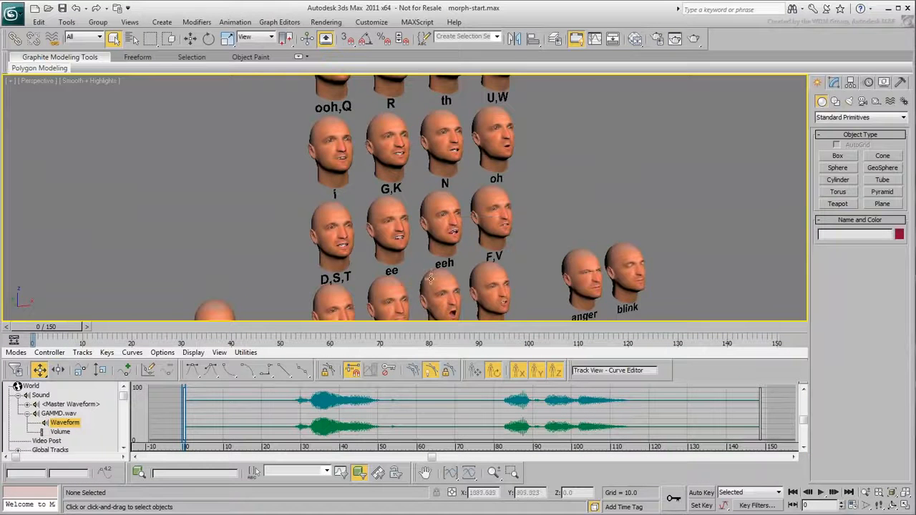
Step: Scrub the timeline to match the spoken words to the audio waveform, ending at frame 0
scroll(438, 248, "down", 4)
scroll(420, 234, "up", 2)
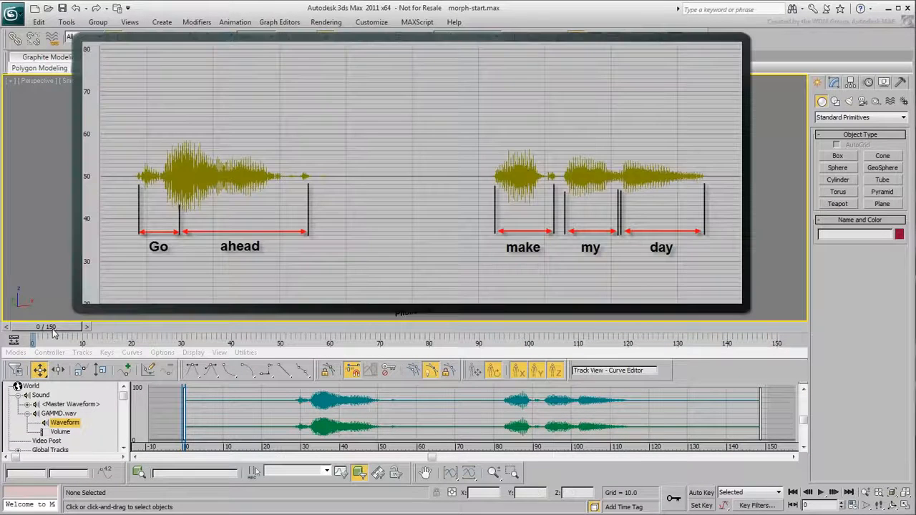
mouse_move(58, 329)
left_mouse_down()
mouse_move(616, 328)
mouse_move(50, 328)
left_mouse_up()
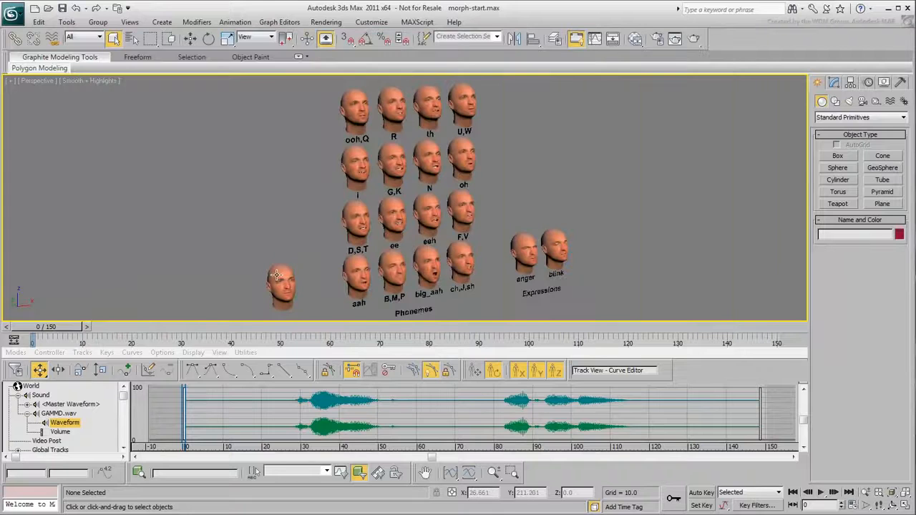
Step: Apply a Morpher modifier to the separate base head beside the phoneme heads
left_click(274, 277)
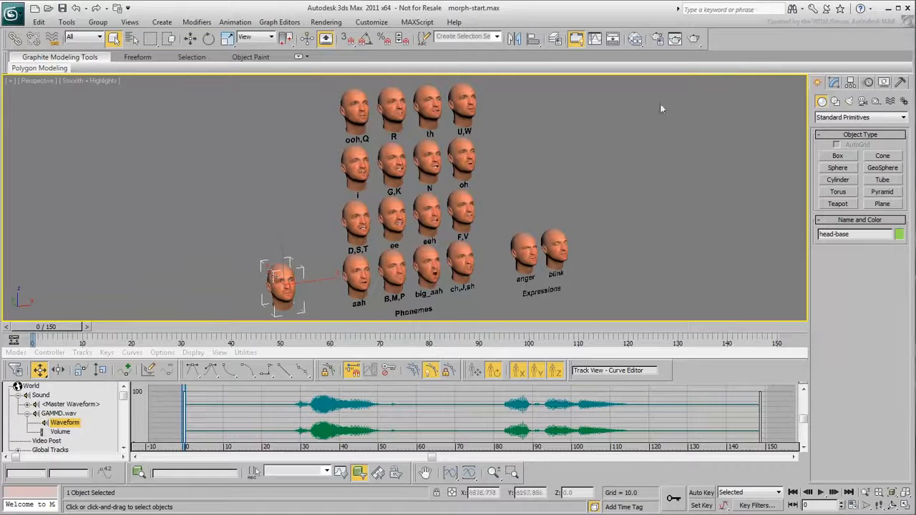
left_click(834, 83)
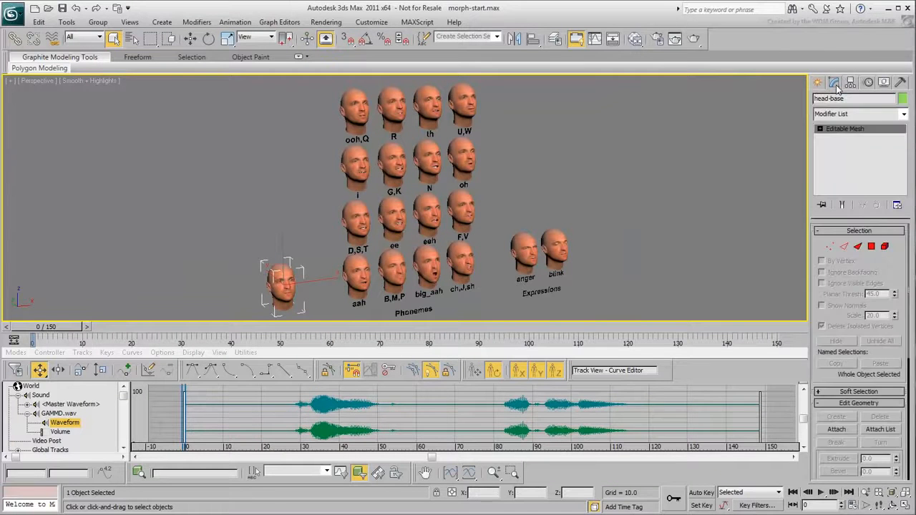
left_click(903, 114)
left_click_drag(907, 147, 908, 274)
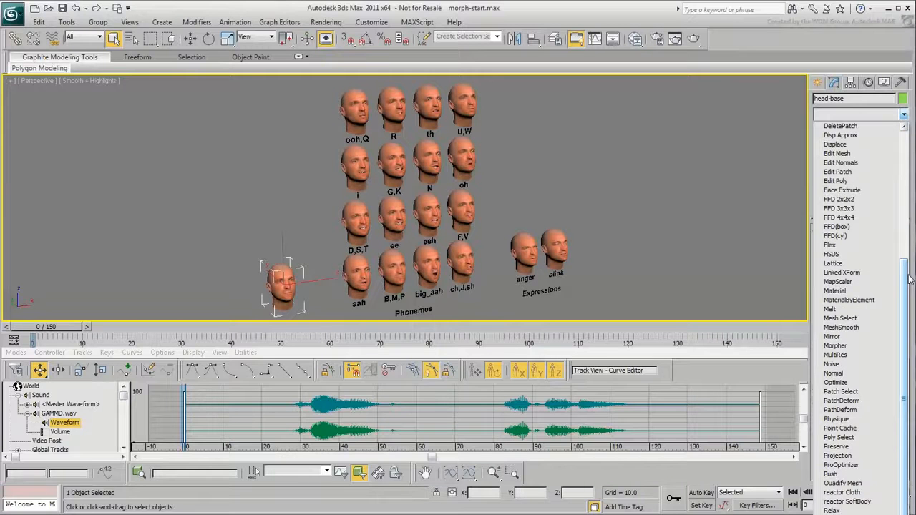
left_click(836, 347)
Step: Load Phoneme_aah, Phoneme_B,M,P, Phoneme_D,S,T, Phoneme_ee, Phoneme_eeh, Phoneme_G,K and Phoneme_oh together as morph targets of the base head
left_click_drag(813, 350, 823, 224)
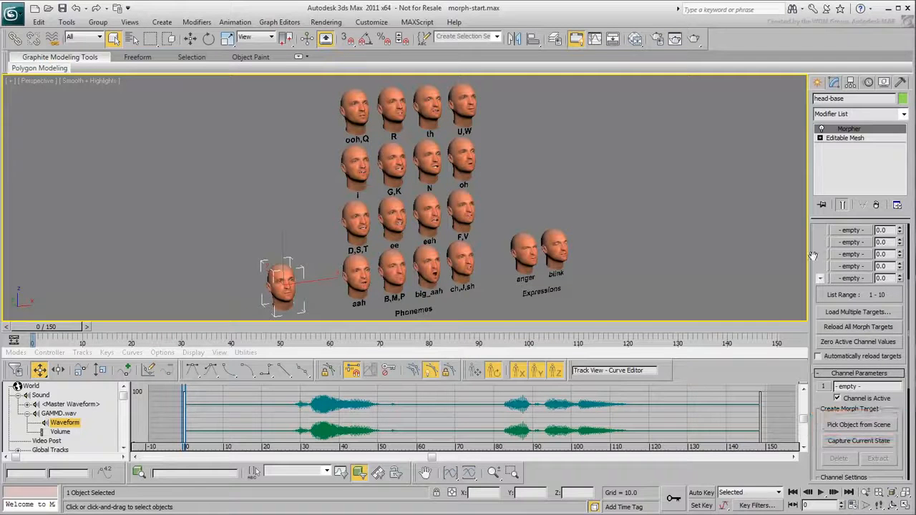
left_click_drag(812, 255, 816, 325)
left_click(846, 384)
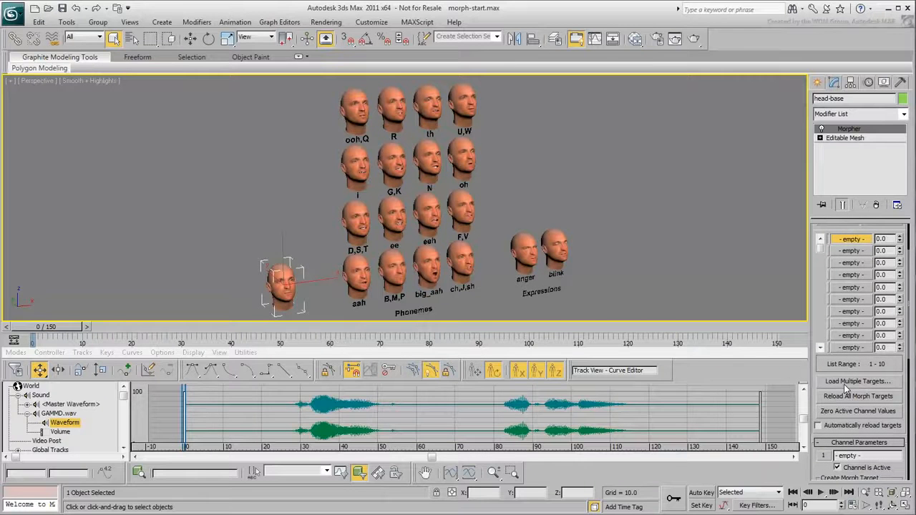
left_click(111, 145, "ctrl")
left_click(123, 175, "ctrl")
left_click(111, 186, "ctrl")
left_click(113, 196, "ctrl")
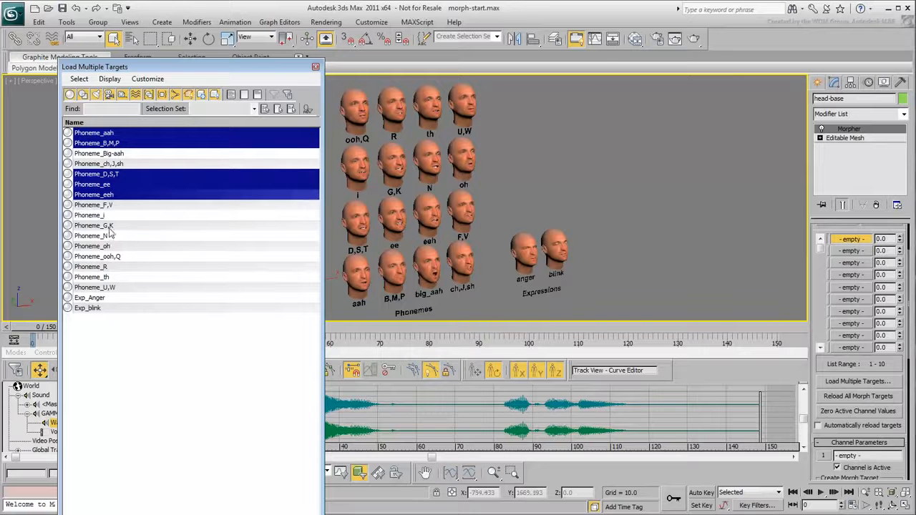
left_click(106, 226, "ctrl")
left_click(108, 246, "ctrl")
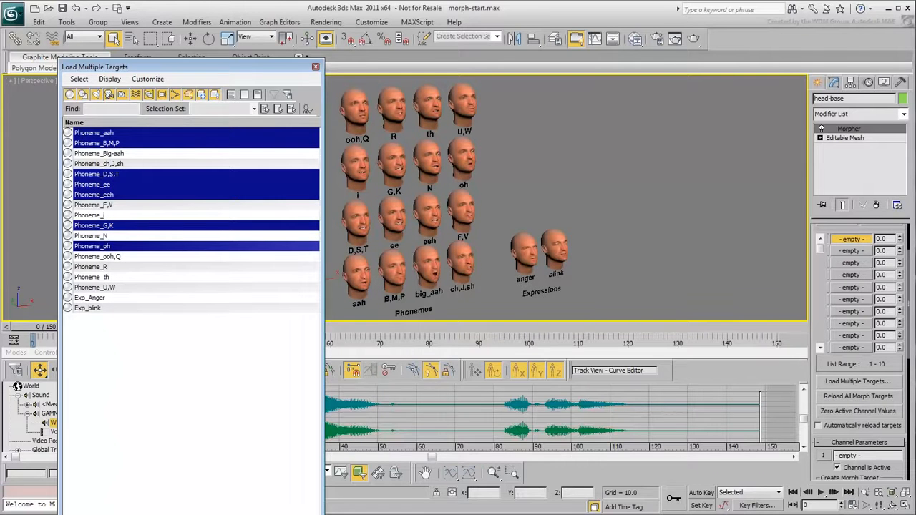
left_click(243, 497)
Step: Test the Phoneme_aah, Phoneme_D,S,T, Phoneme_eeh and Phoneme_oh morph channels on the base head, leaving each at 0
key("z")
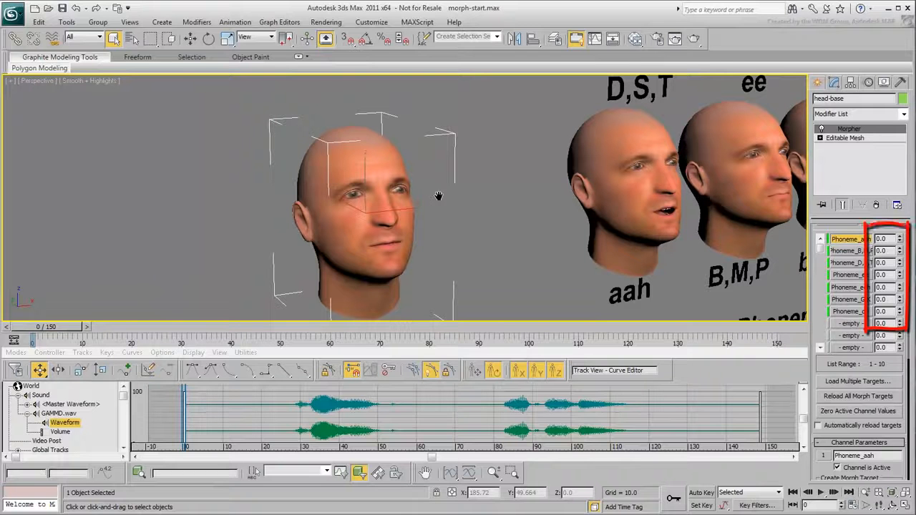
middle_click_drag(518, 219, 525, 213)
left_click_drag(899, 238, 903, 217)
left_click_drag(900, 263, 899, 234)
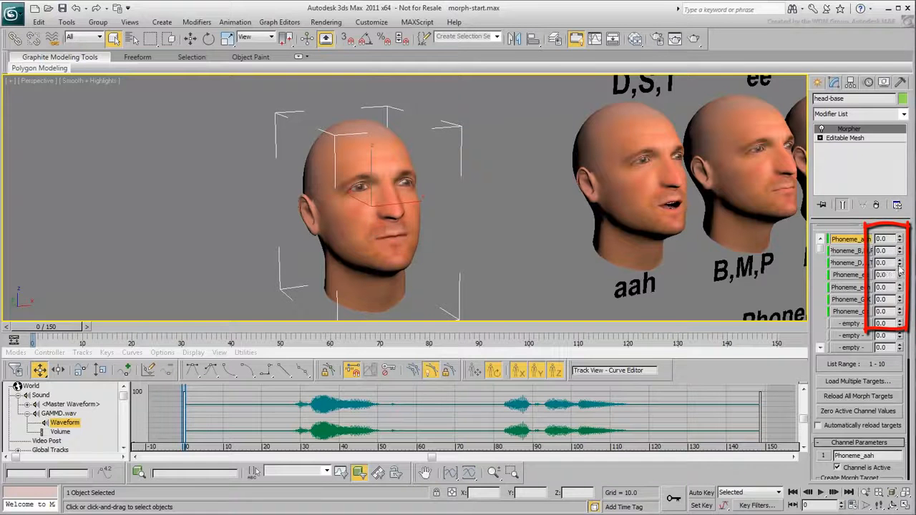
left_click_drag(899, 288, 900, 251)
mouse_move(900, 311)
left_mouse_down()
mouse_move(900, 233)
mouse_move(900, 247)
left_mouse_up()
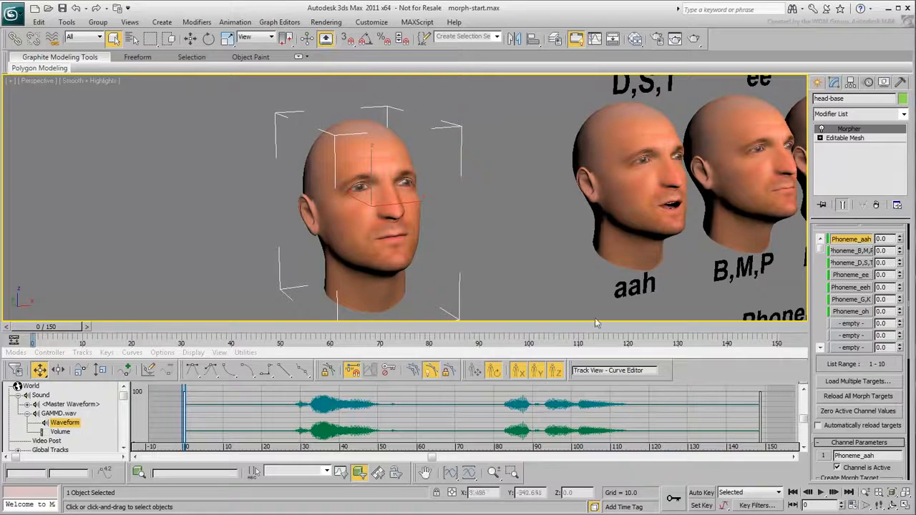
Step: Restrict the Set Key filters to Modifiers only, excluding Position, Rotation, Scale and IK Parameters
left_click(748, 505)
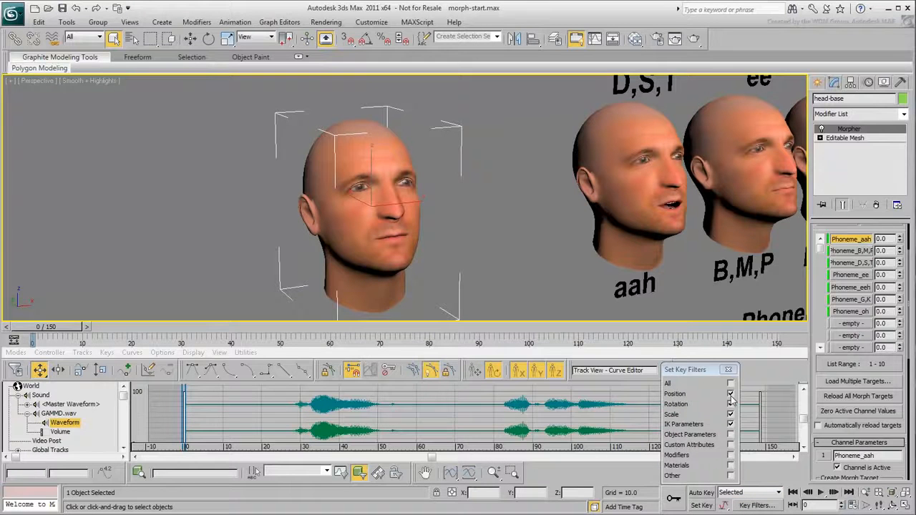
left_click(730, 393)
left_click(730, 414)
left_click(730, 424)
left_click(730, 455)
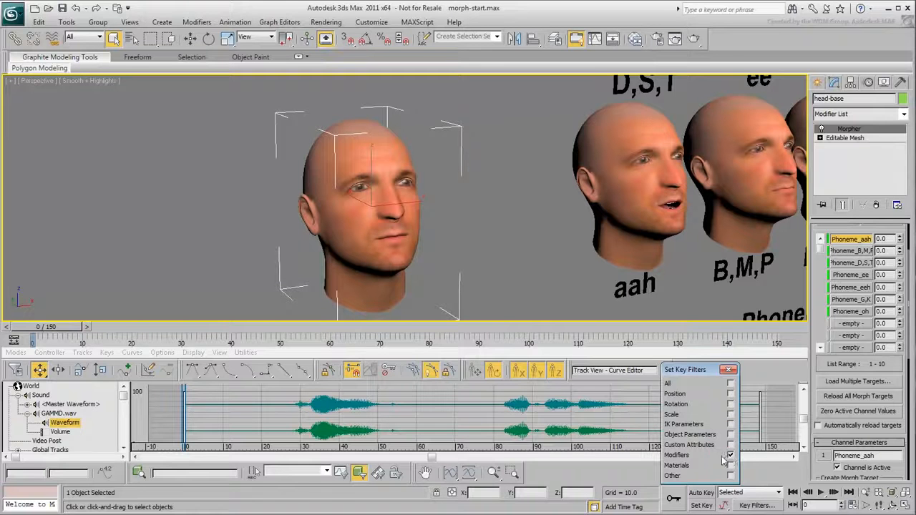
left_click(729, 369)
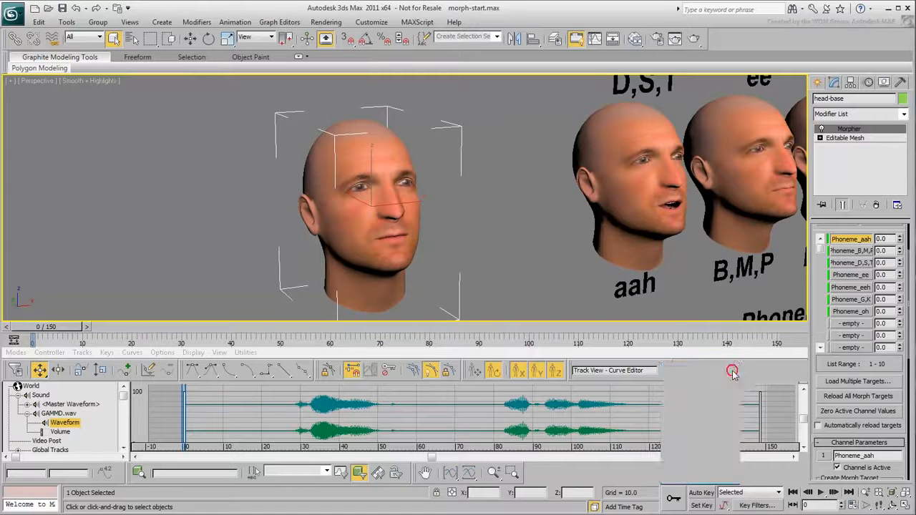
Step: Turn on Set Key mode and set a key for the neutral face at frame 25
left_click(698, 505)
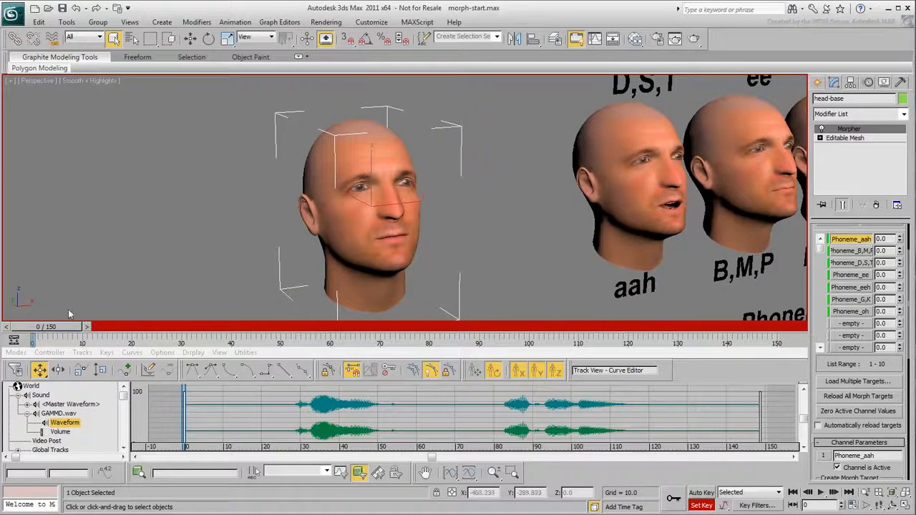
left_click_drag(48, 327, 170, 343)
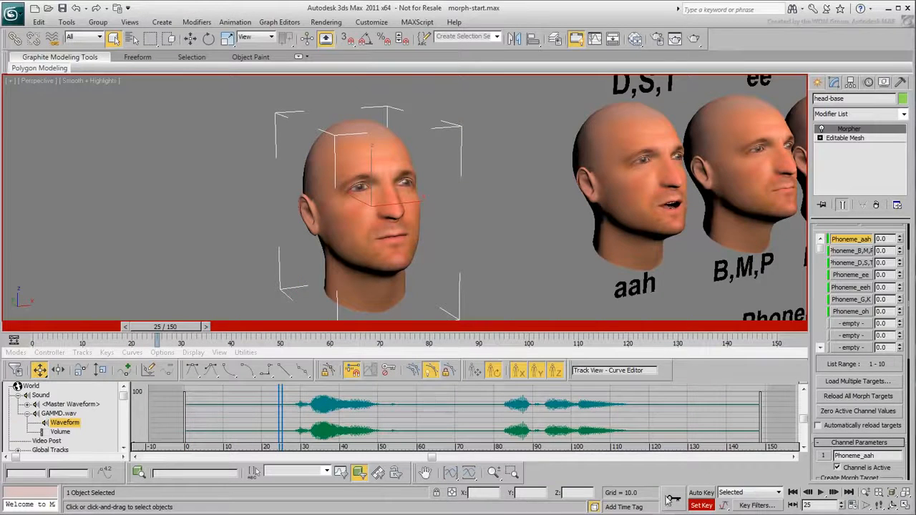
mouse_move(168, 328)
left_mouse_down()
mouse_move(118, 328)
mouse_move(163, 335)
left_mouse_up()
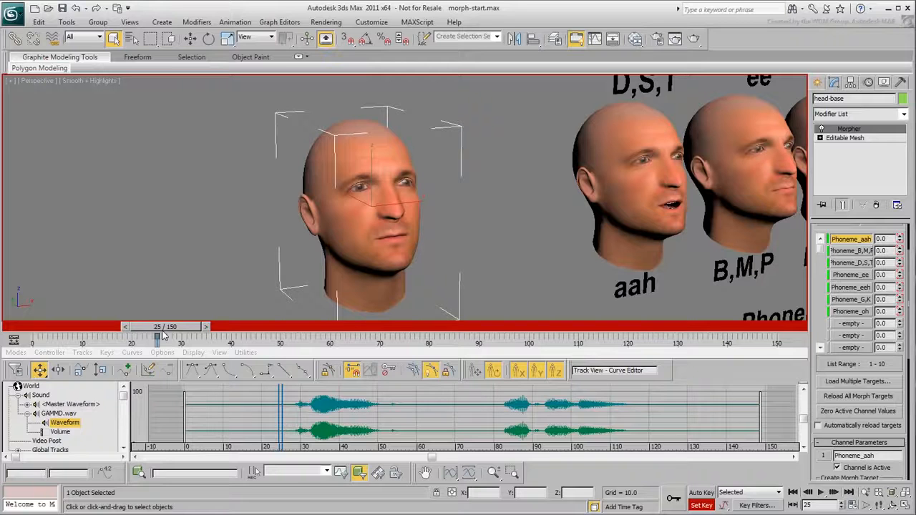
Step: Set Phoneme_G,K to 80 at frame 30 and set a key for the pose
left_click_drag(163, 334, 184, 335)
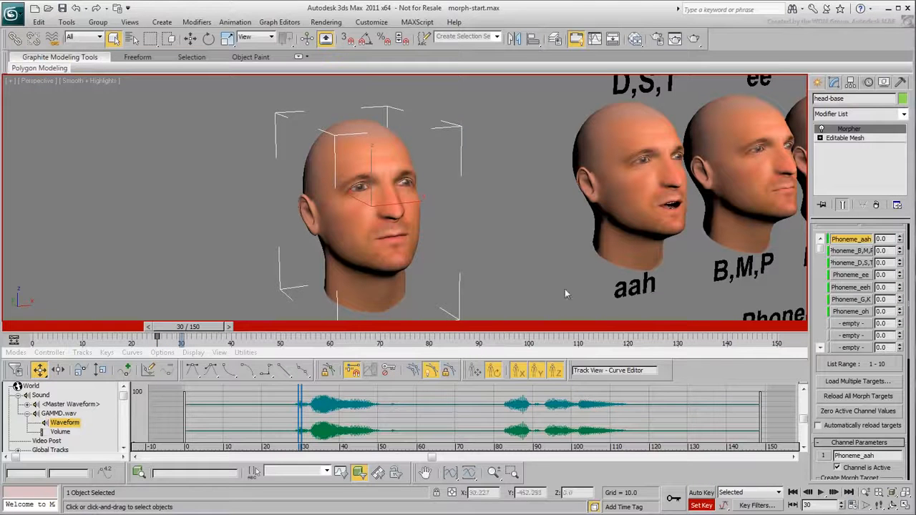
left_click_drag(899, 302, 897, 257)
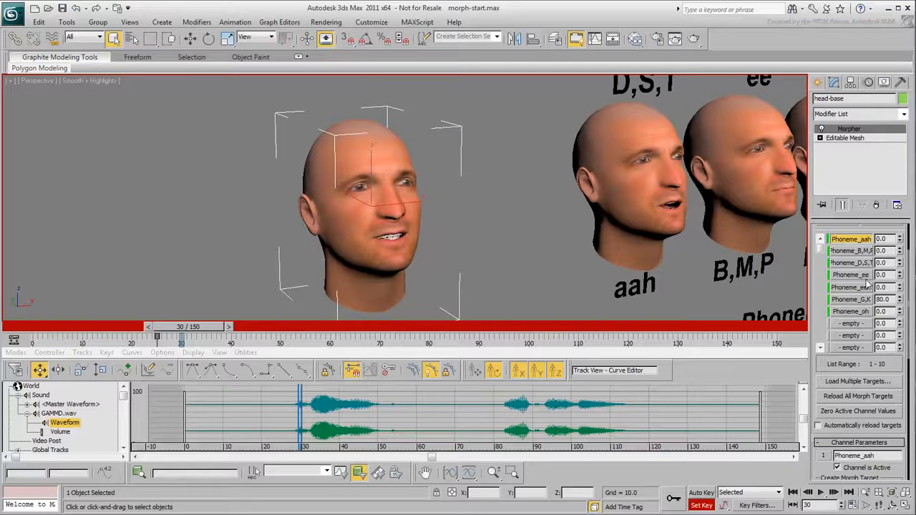
left_click(674, 499)
key("k")
Step: Key Phoneme_G,K at 21 and Phoneme_oh at 62 on frame 34, and Phoneme_aah at 60, Phoneme_G,K at 0 and Phoneme_oh at 31 on frame 37
left_click_drag(214, 330, 231, 330)
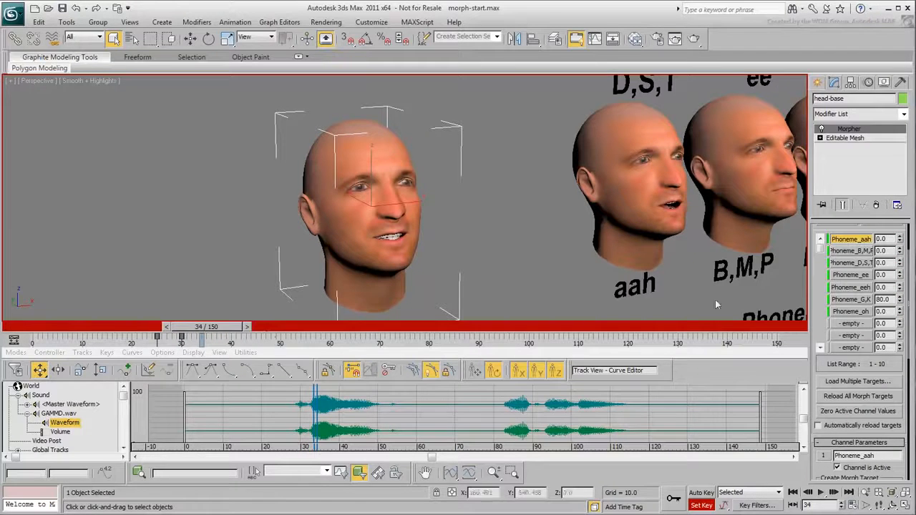
left_click_drag(900, 301, 899, 280)
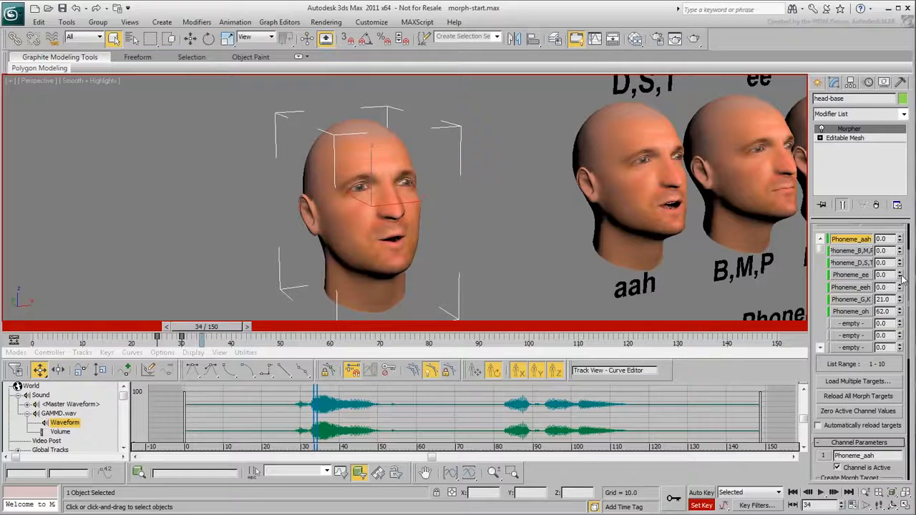
left_click_drag(207, 327, 238, 336)
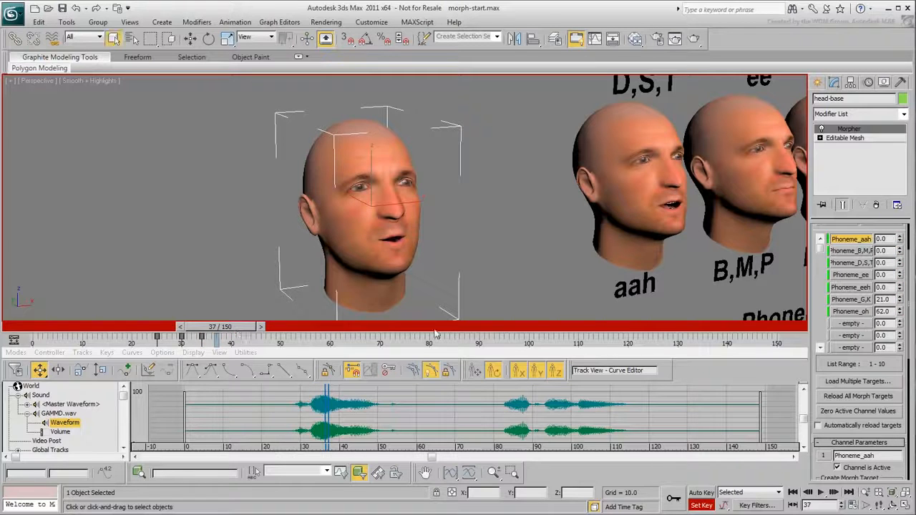
left_click(900, 305)
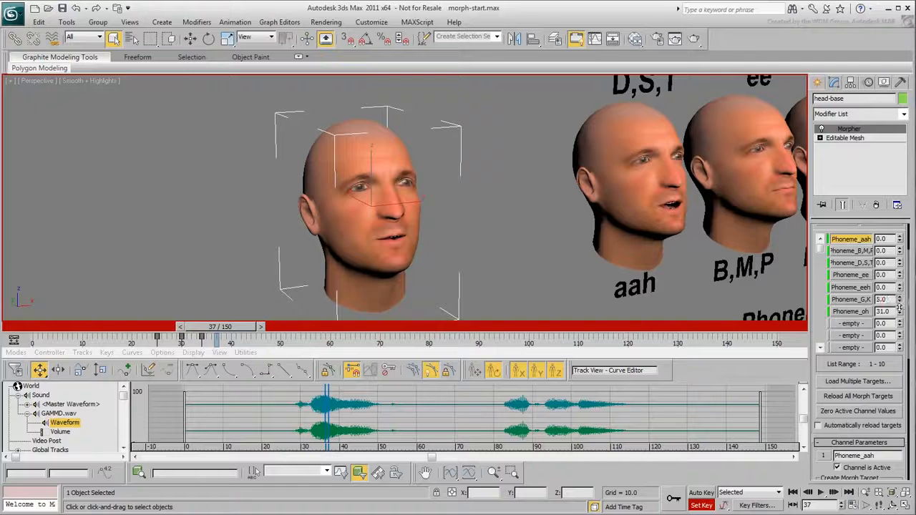
left_click_drag(899, 239, 903, 209)
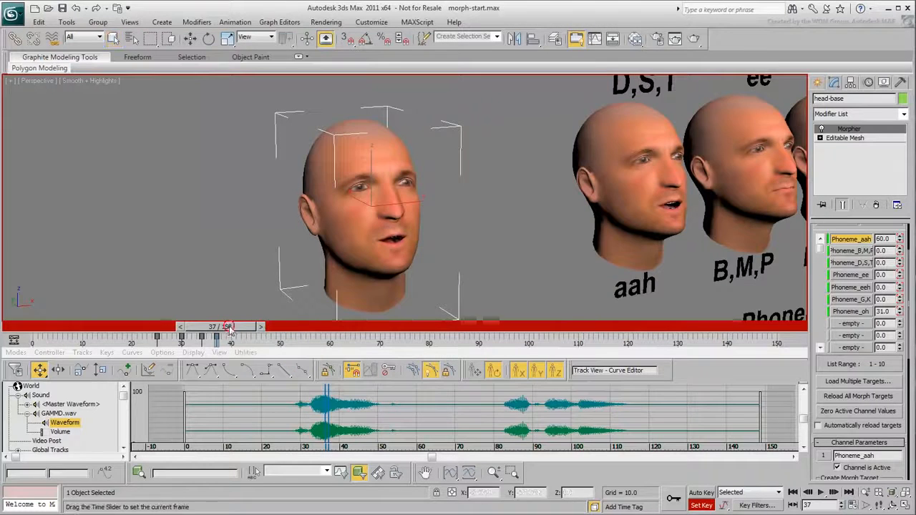
Step: Key a pose at frame 44 with Phoneme_eeh at 57, Phoneme_aah at 13 and Phoneme_oh at 0
left_click_drag(231, 328, 262, 328)
right_click(899, 239)
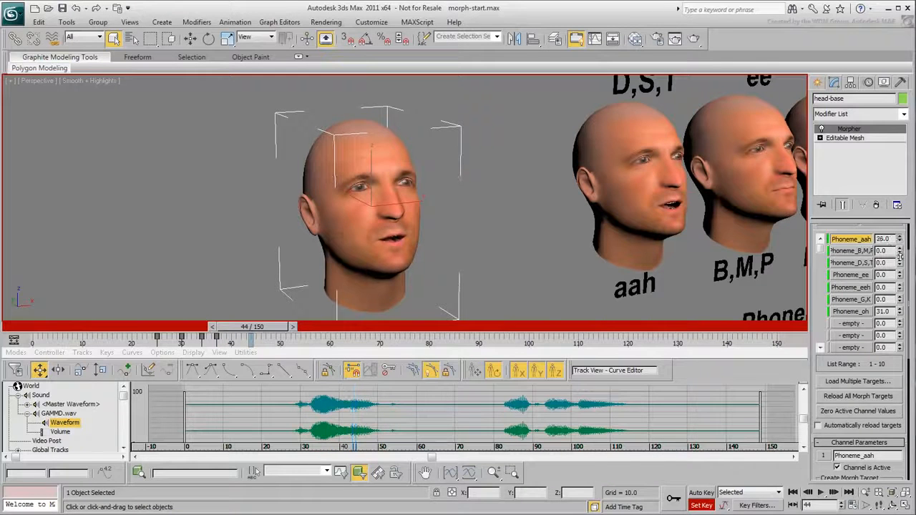
left_click_drag(899, 288, 899, 263)
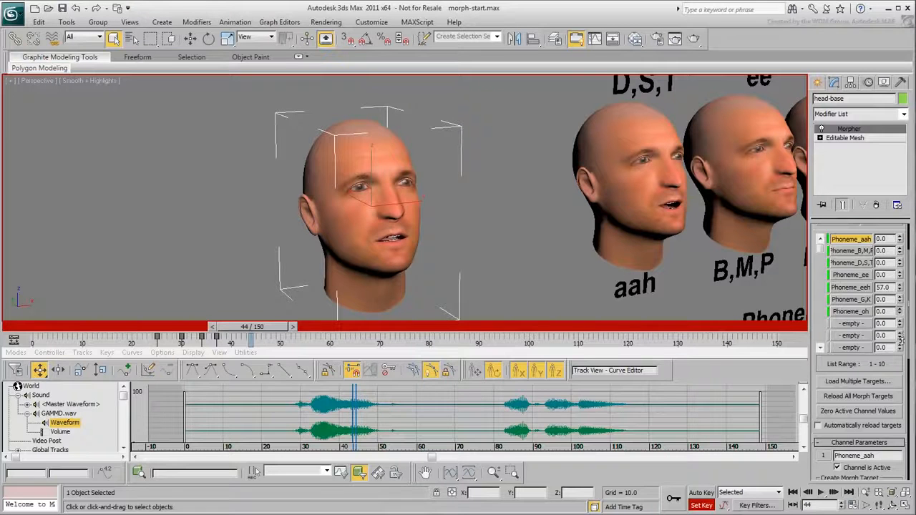
left_click_drag(899, 242, 899, 235)
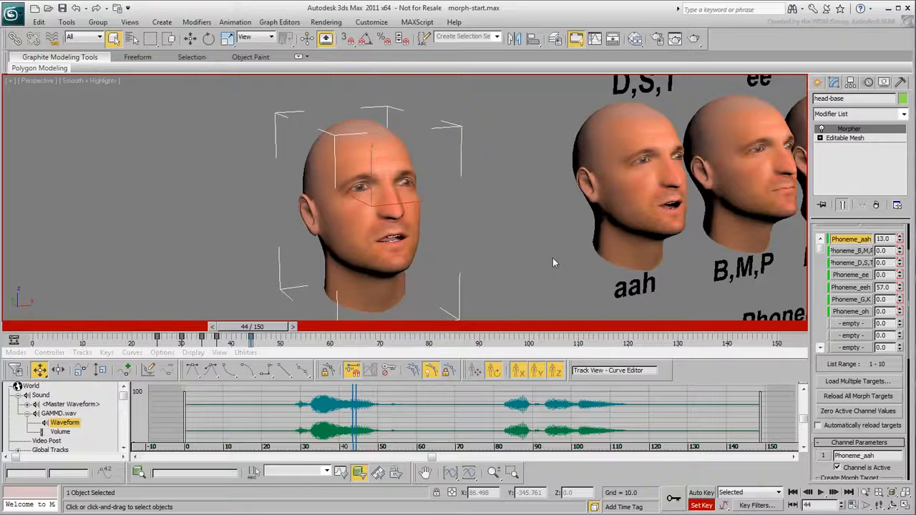
Step: Key a pose at frame 54 with Phoneme_D,S,T at 59, Phoneme_eeh at 13 and Phoneme_aah at 1
left_click_drag(283, 328, 332, 333)
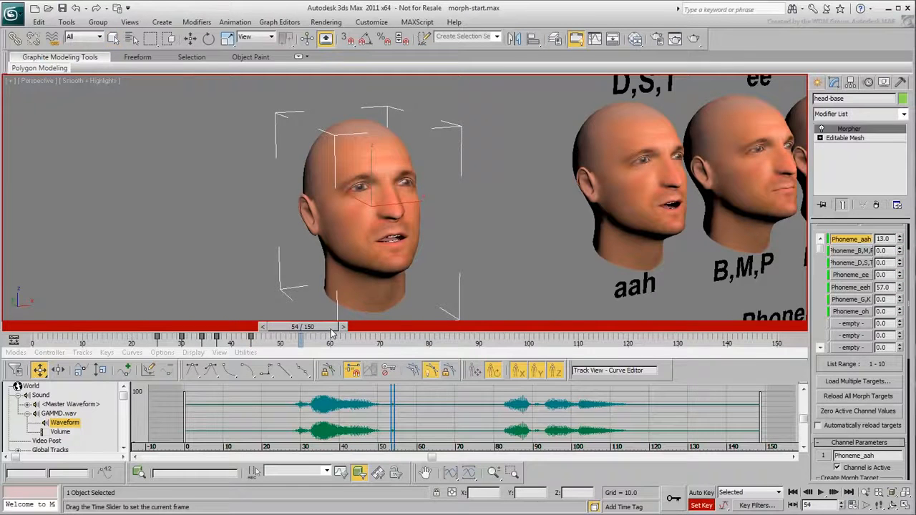
left_click_drag(900, 288, 902, 312)
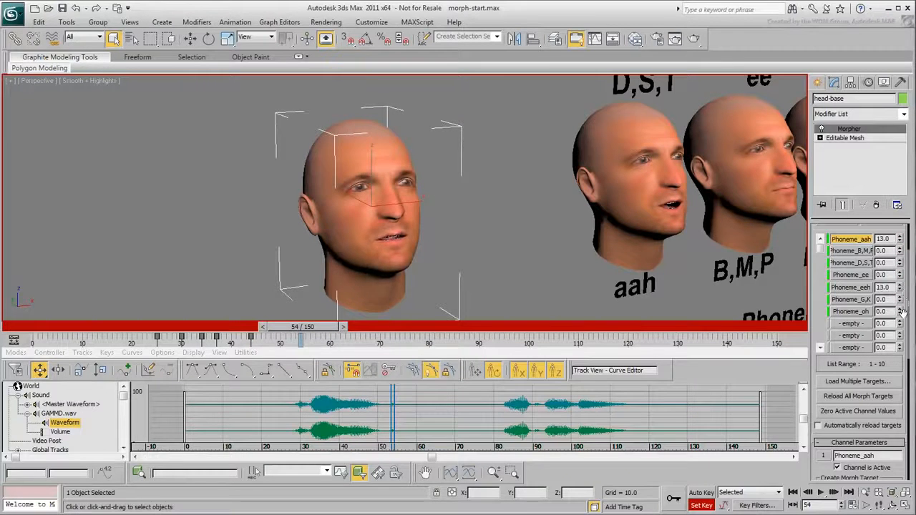
mouse_move(899, 237)
left_mouse_down()
mouse_move(899, 249)
mouse_move(898, 233)
left_mouse_up()
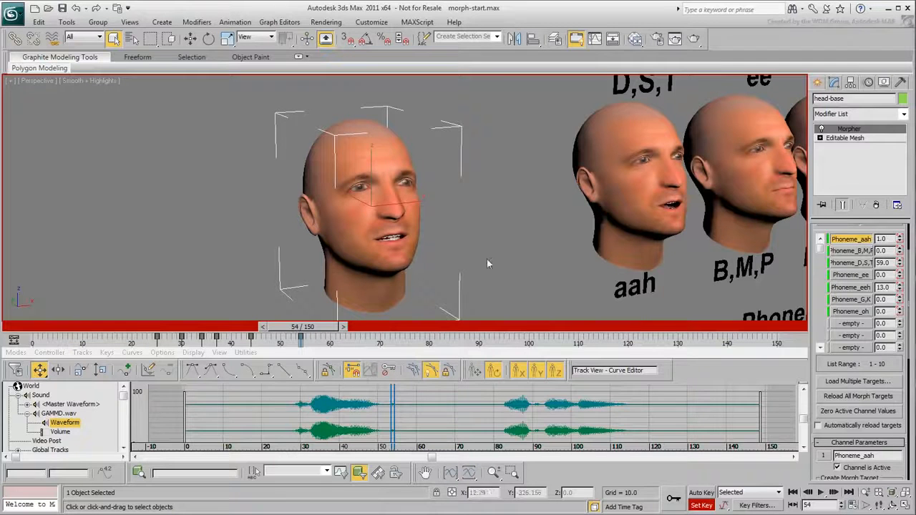
Step: Key Phoneme_D,S,T at 0 and Phoneme_eeh at 5 on frame 64, and Phoneme_eeh at 3 on frame 76
left_click_drag(303, 326, 348, 326)
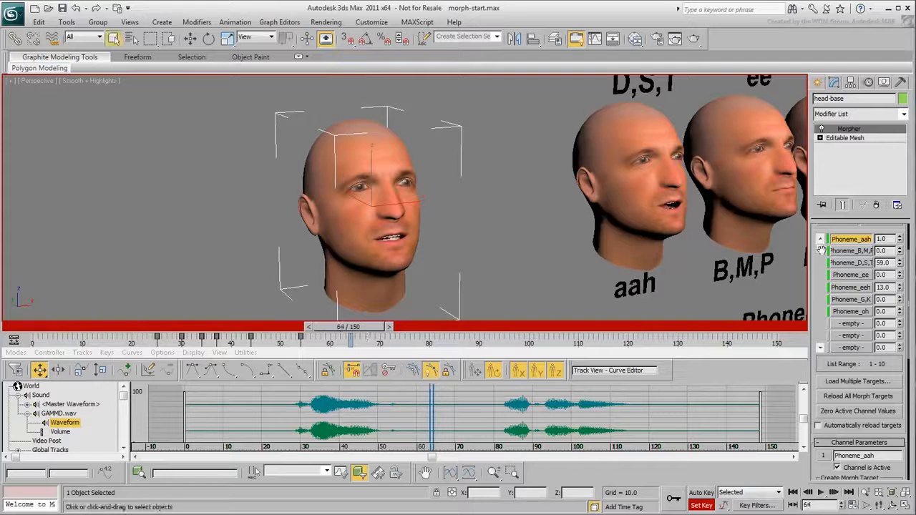
right_click(899, 262)
left_click_drag(901, 293, 900, 299)
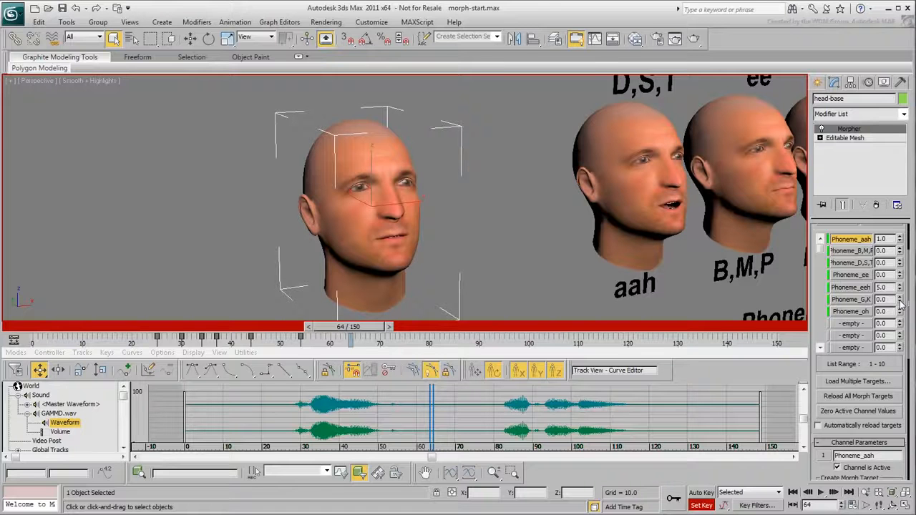
left_click_drag(348, 326, 408, 326)
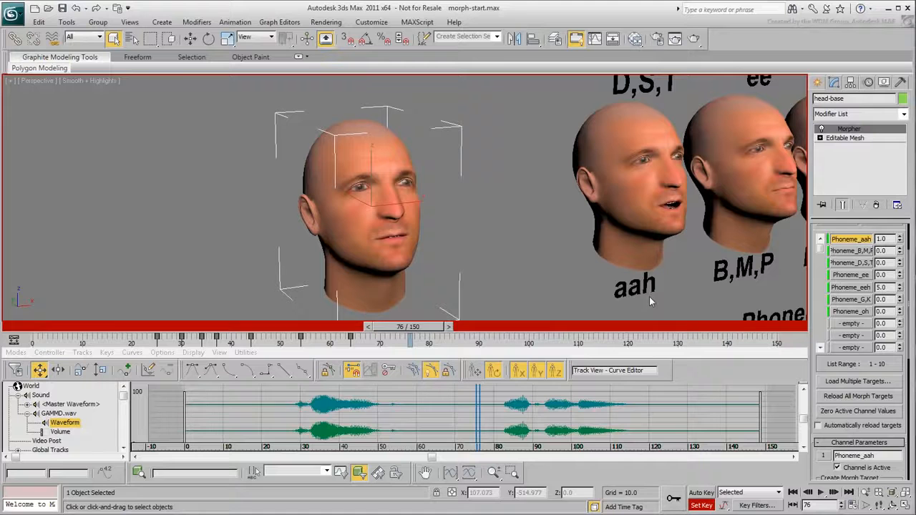
right_click(900, 288)
left_click_drag(900, 287, 900, 280)
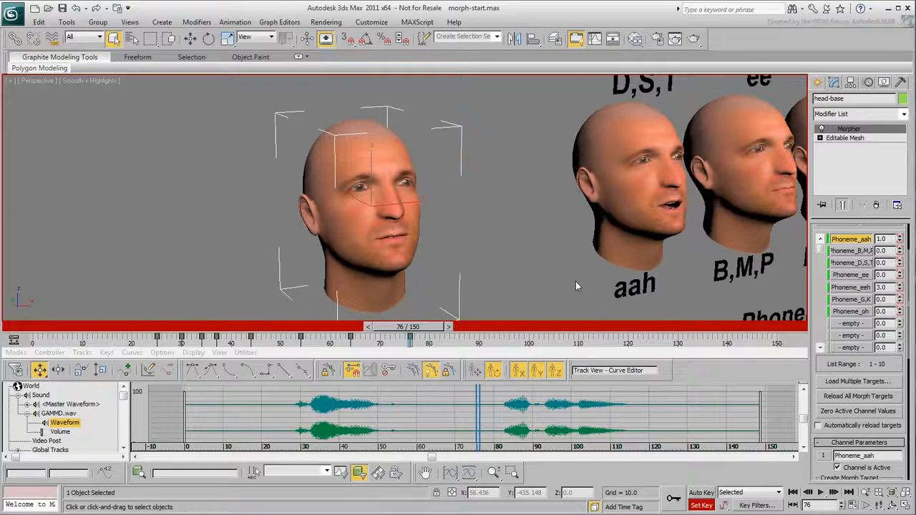
Step: Close the lips at frame 82 with Phoneme_B,M,P at 68 and Phoneme_aah and Phoneme_eeh at 0
left_click_drag(427, 327, 455, 331)
right_click(899, 289)
right_click(899, 241)
left_click_drag(900, 252, 899, 206)
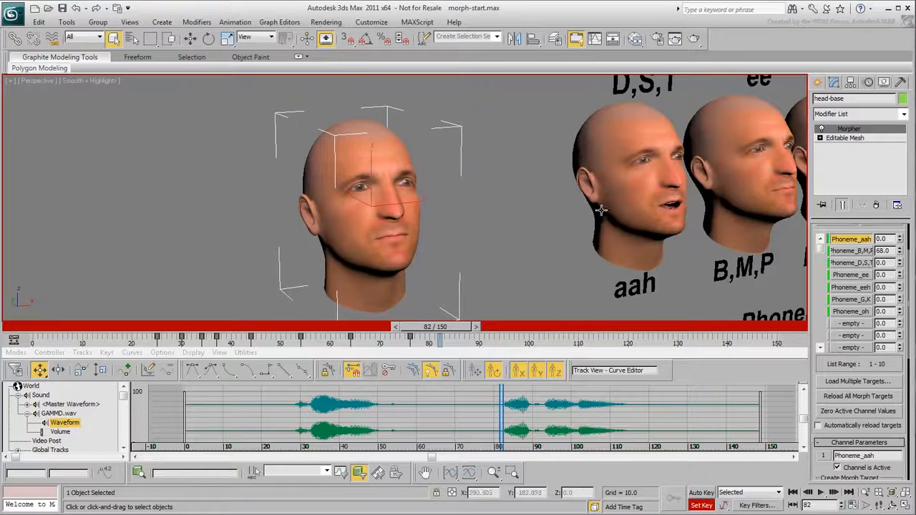
Step: Key Phoneme_B,M,P at 0 and Phoneme_ee at 59 on frame 87, and Phoneme_ee at 0 and Phoneme_G,K at 58 on frame 90
left_click_drag(447, 326, 472, 326)
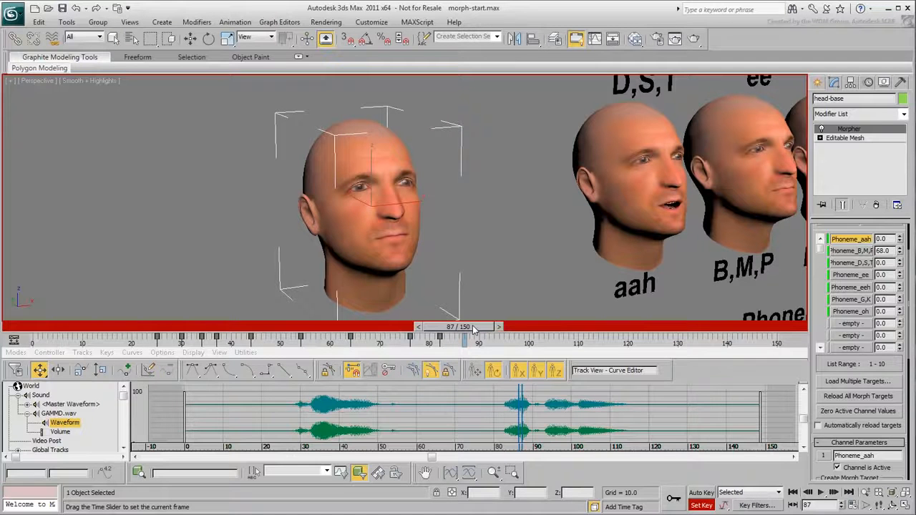
mouse_move(900, 252)
left_mouse_down()
mouse_move(900, 275)
mouse_move(898, 250)
mouse_move(900, 264)
left_mouse_up()
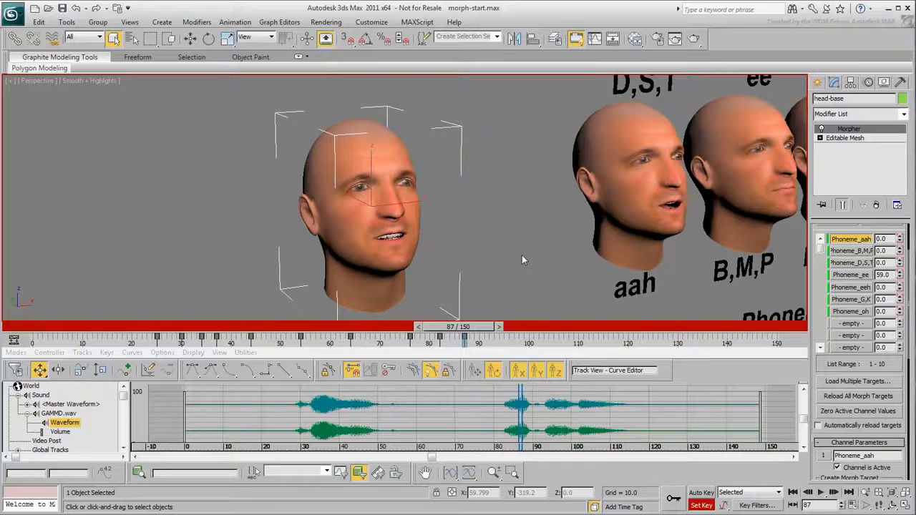
left_click_drag(475, 327, 490, 329)
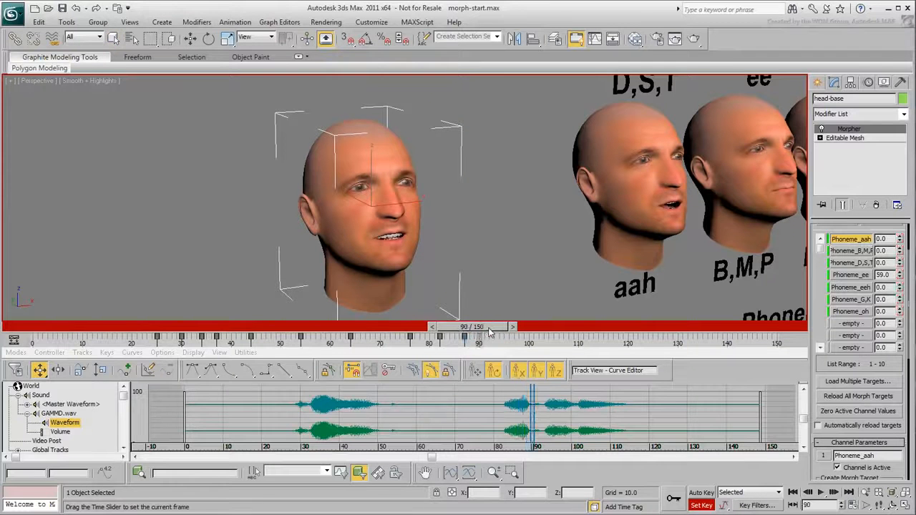
mouse_move(899, 275)
left_mouse_down()
mouse_move(900, 299)
mouse_move(904, 278)
left_mouse_up()
right_click(899, 276)
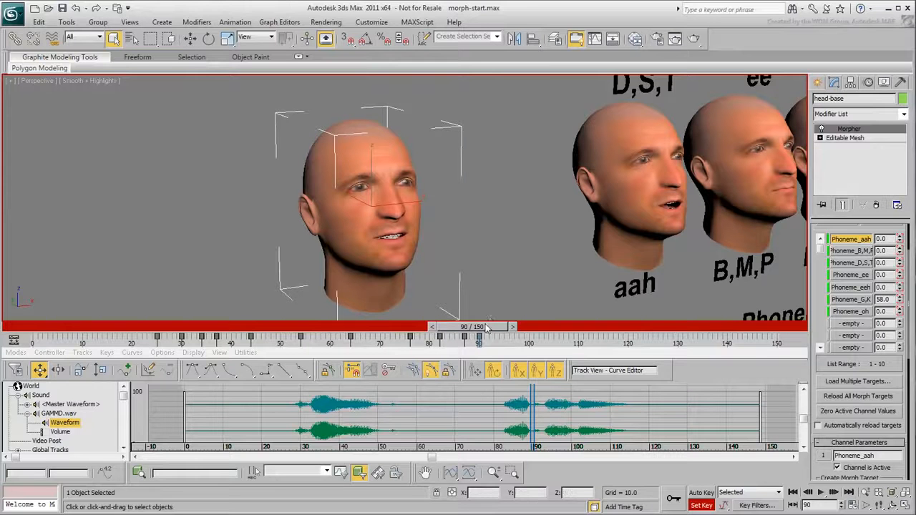
Step: Key a closed-lips pose at frame 93 with Phoneme_B,M,P at 71 and Phoneme_G,K at 11
left_click_drag(488, 327, 503, 332)
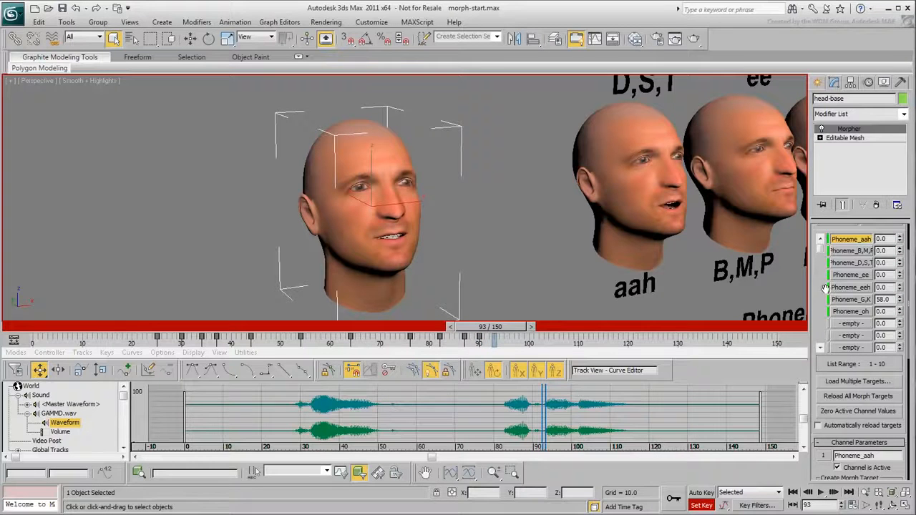
left_click_drag(899, 301, 899, 323)
left_click_drag(900, 252, 899, 214)
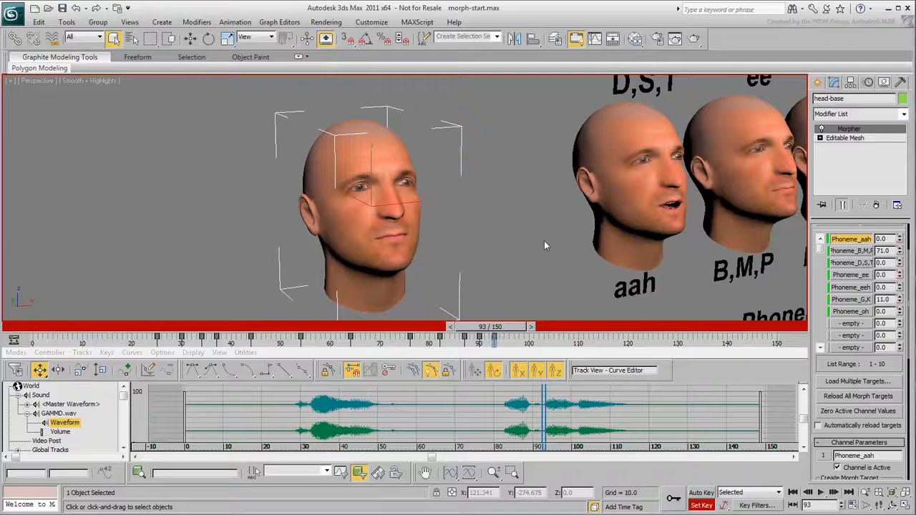
Step: Key an open-mouth pose at frame 95 with Phoneme_aah at 71 and Phoneme_B,M,P and Phoneme_G,K at 0
left_click_drag(494, 329, 504, 332)
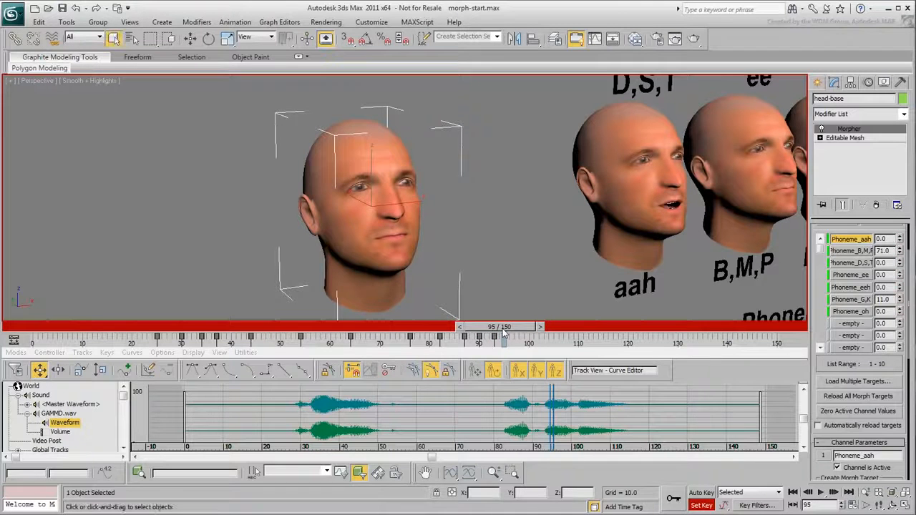
mouse_move(899, 251)
left_mouse_down()
mouse_move(902, 306)
mouse_move(893, 193)
mouse_move(900, 269)
left_mouse_up()
left_click_drag(899, 300, 899, 306)
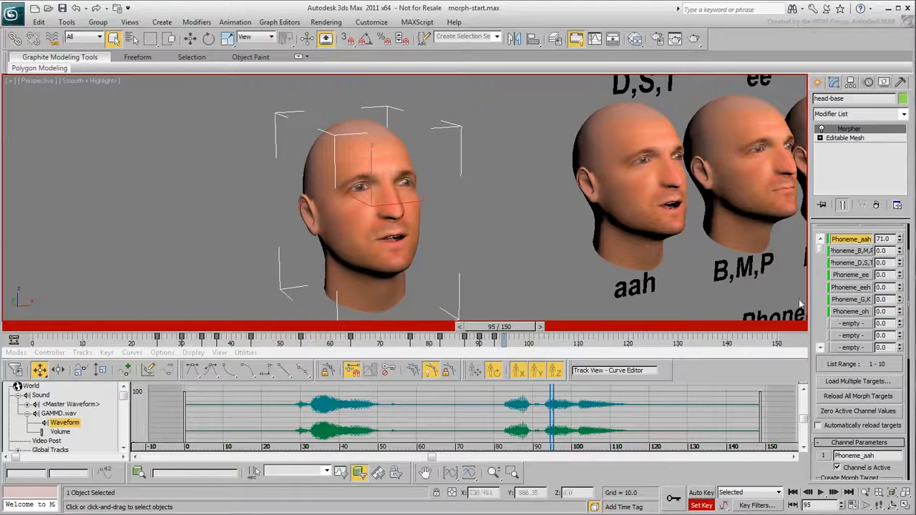
left_click_drag(899, 238, 899, 229)
key("k")
Step: Key Phoneme_aah at 8 and Phoneme_ee at 65 on frame 97, and Phoneme_D,S,T at 49 and Phoneme_ee at 10 on frame 102
left_click_drag(506, 327, 517, 328)
mouse_move(900, 240)
left_mouse_down()
mouse_move(899, 280)
mouse_move(897, 238)
left_mouse_up()
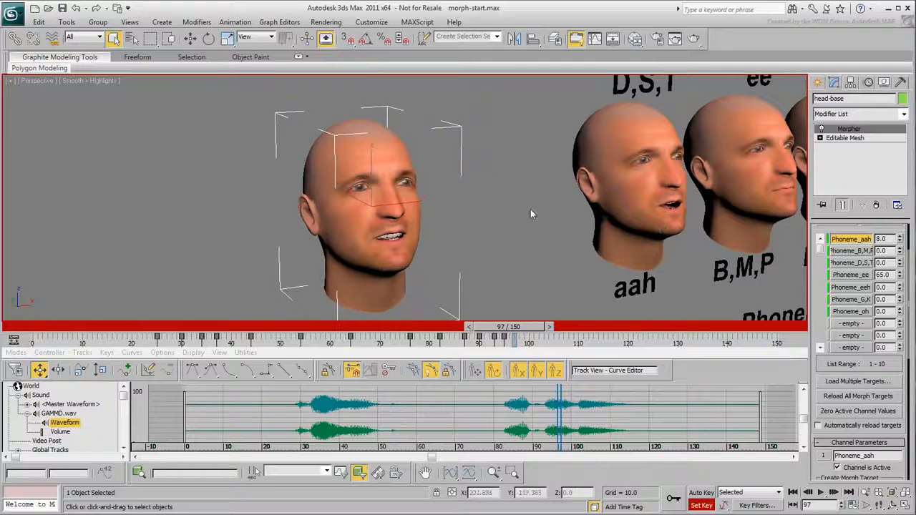
left_click_drag(508, 326, 538, 333)
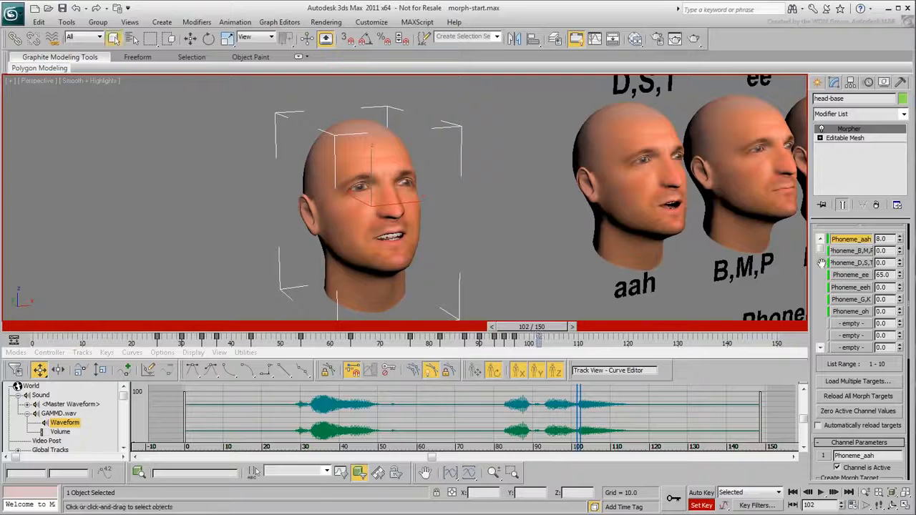
left_click_drag(900, 276, 900, 301)
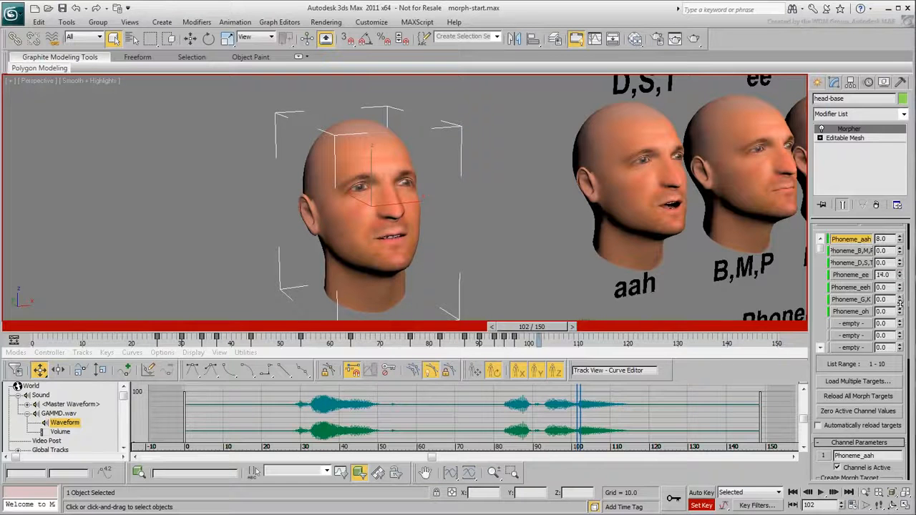
mouse_move(900, 263)
left_mouse_down()
mouse_move(898, 233)
mouse_move(901, 290)
mouse_move(900, 270)
left_mouse_up()
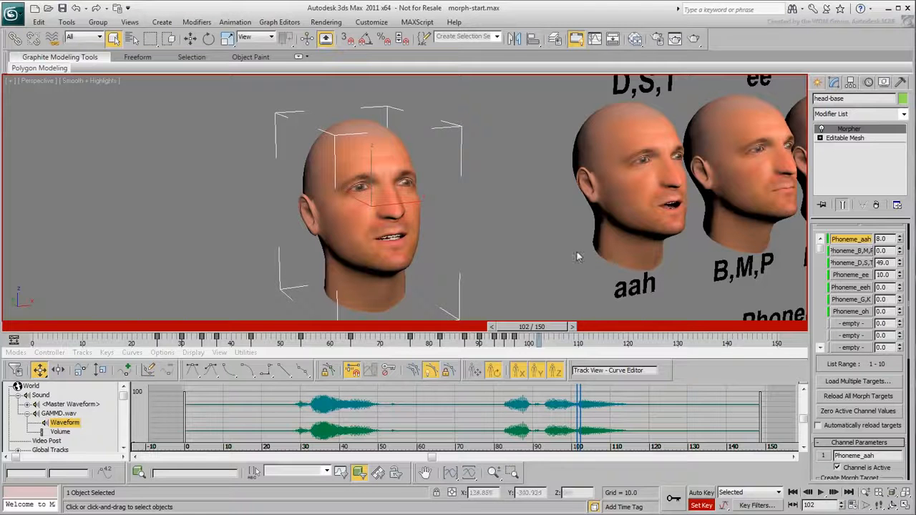
key("k")
Step: Key a pose at frame 105 with Phoneme_eeh at 48, Phoneme_D,S,T at 19 and Phoneme_ee at 0
left_click_drag(545, 327, 566, 329)
right_click(899, 278)
left_click_drag(899, 290, 898, 257)
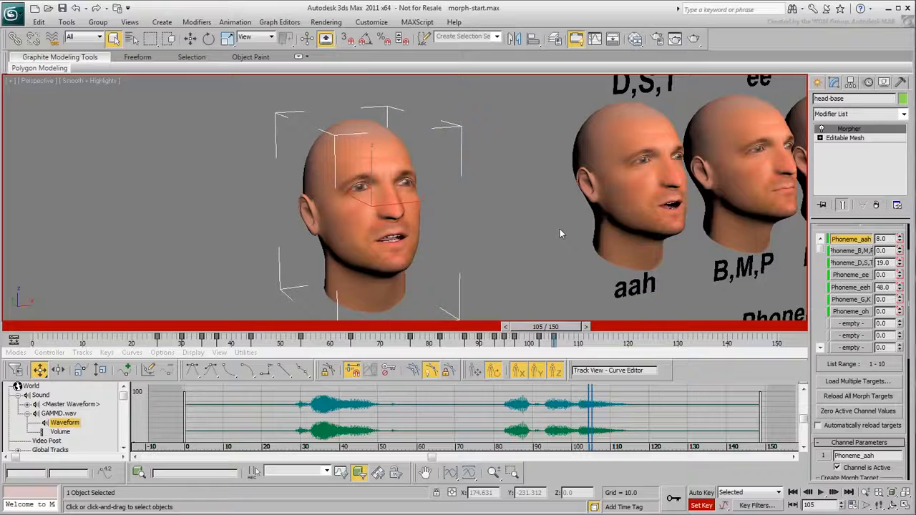
Step: Key a pose at frame 112 with Phoneme_ee at 52 and Phoneme_D,S,T and Phoneme_eeh at 0
left_click_drag(566, 327, 598, 328)
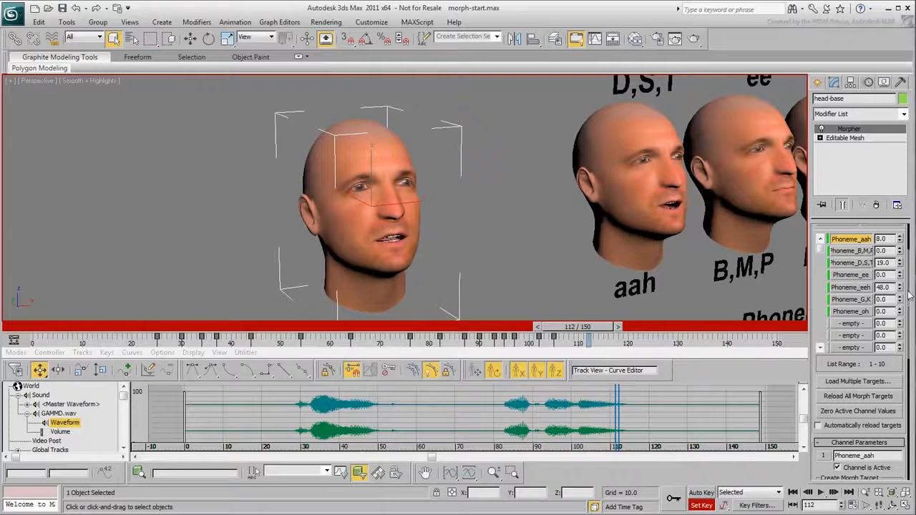
left_click_drag(899, 289, 900, 310)
left_click_drag(899, 274, 898, 239)
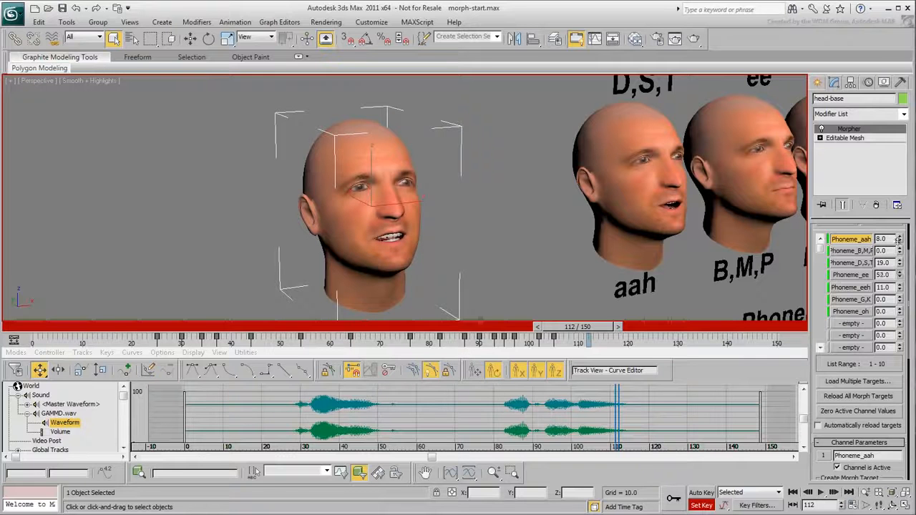
right_click(900, 266)
right_click(900, 289)
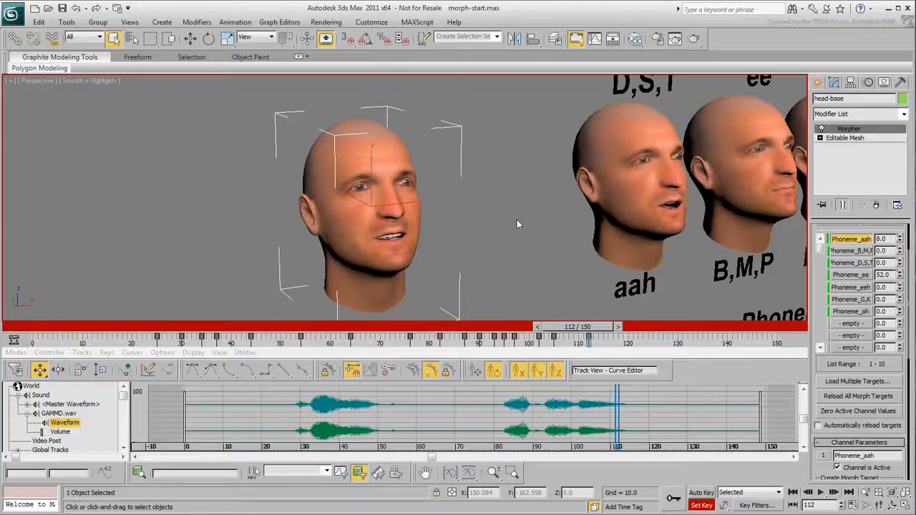
Step: Key Phoneme_ee at 11 on frame 117, and Phoneme_aah and Phoneme_ee at 0 on frame 140, and return to frame 0
left_click_drag(577, 327, 613, 333)
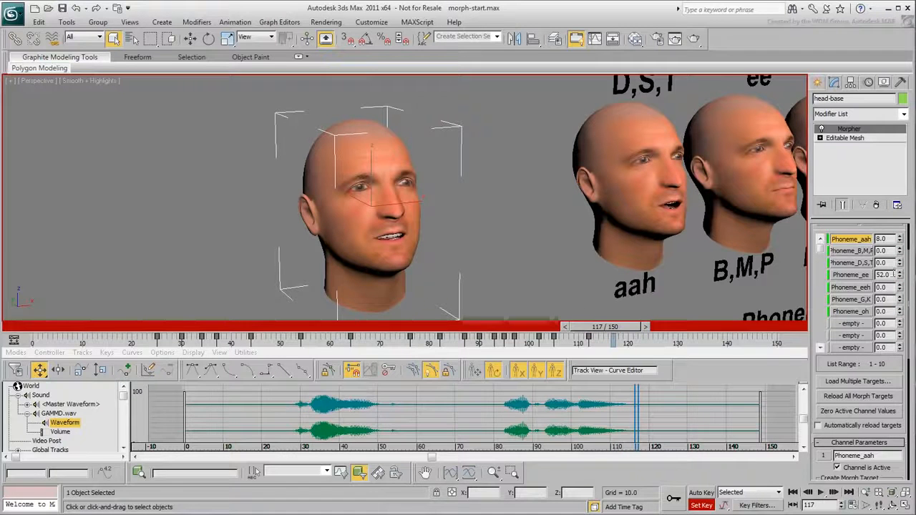
left_click_drag(899, 279, 900, 302)
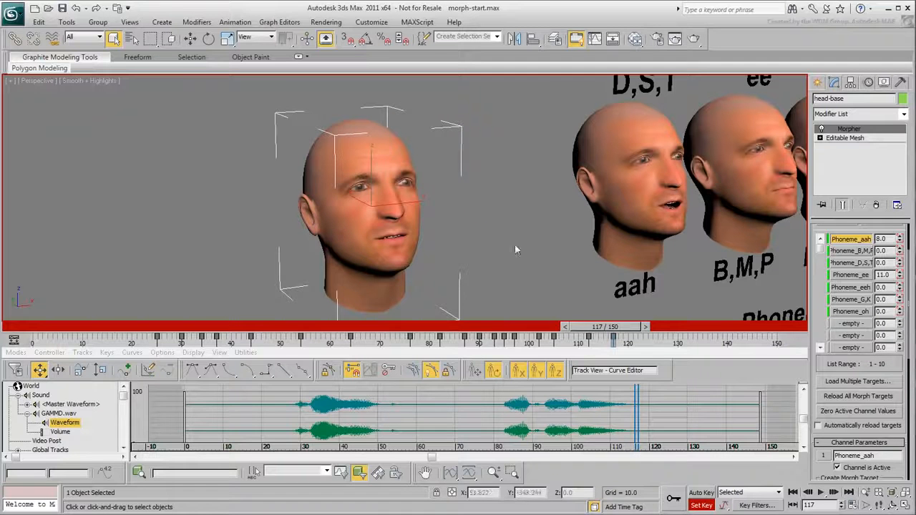
left_click_drag(613, 331, 723, 331)
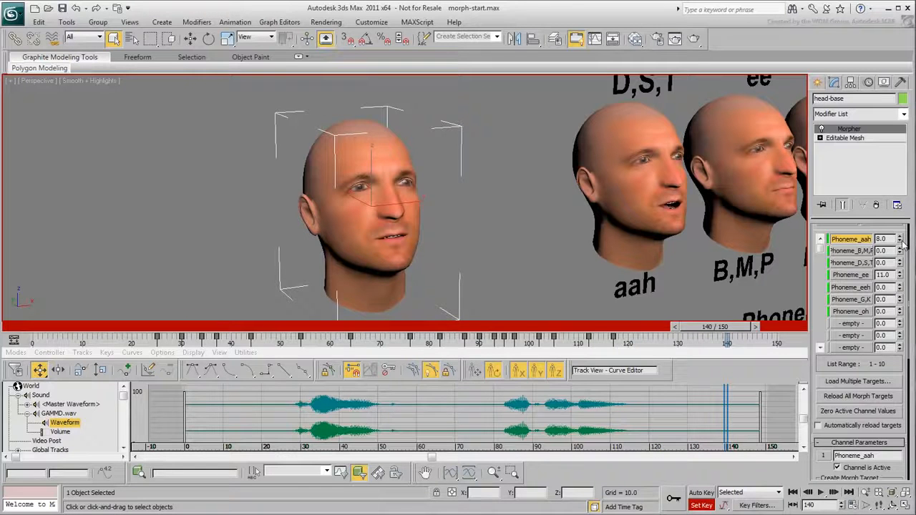
right_click(900, 278)
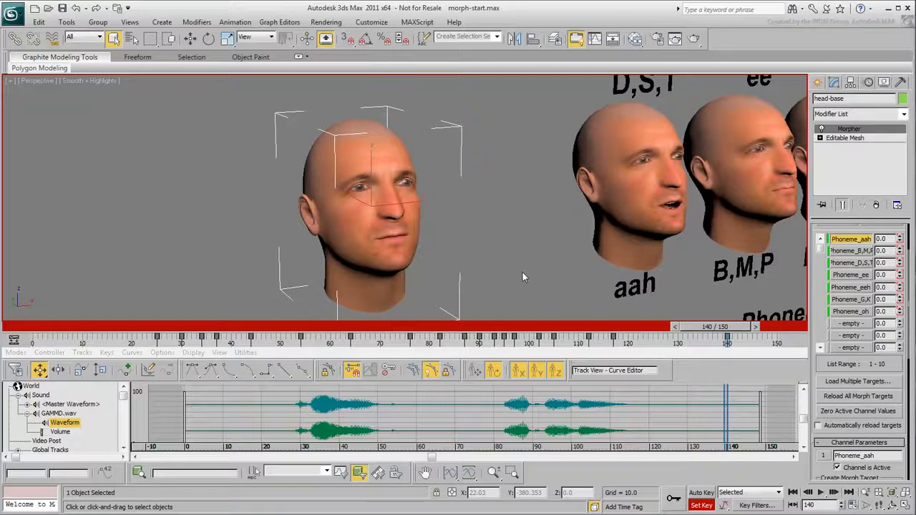
left_click(33, 330)
mouse_move(34, 336)
left_mouse_down()
mouse_move(622, 336)
mouse_move(401, 337)
mouse_move(9, 324)
mouse_move(2, 315)
left_mouse_up()
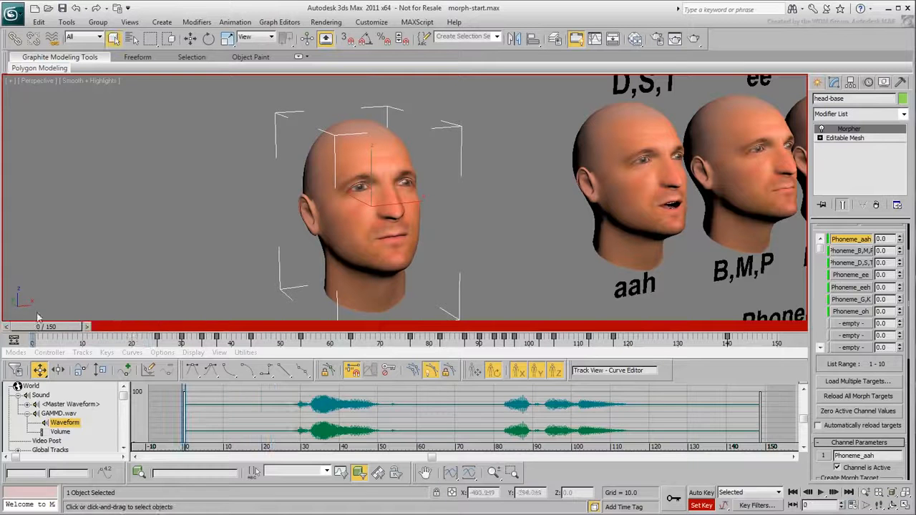
Step: Rename the head's existing Morpher modifier as "Morpher Phonemes"
right_click(849, 134)
left_click(825, 140)
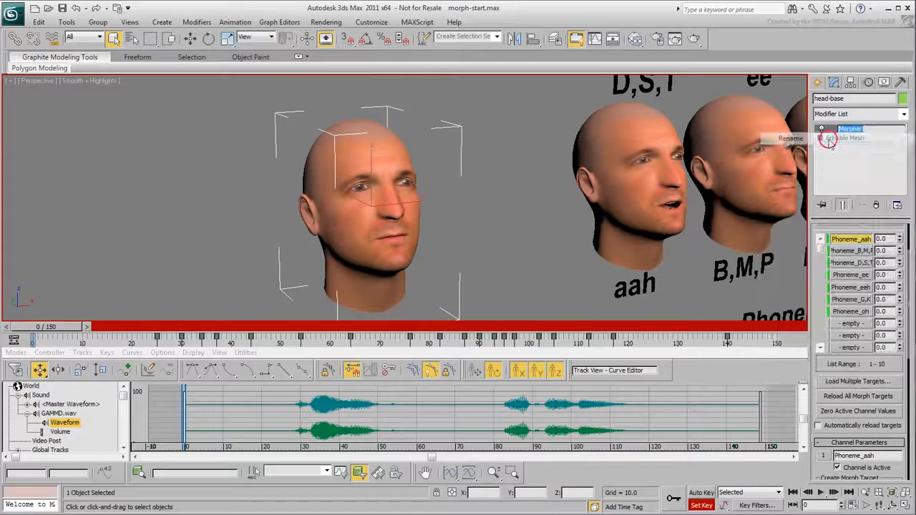
type("Phoneme")
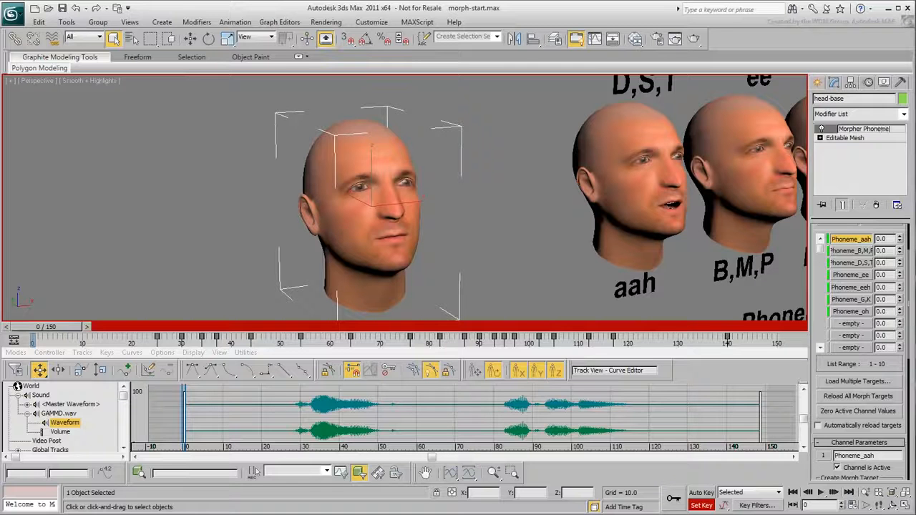
key("Return")
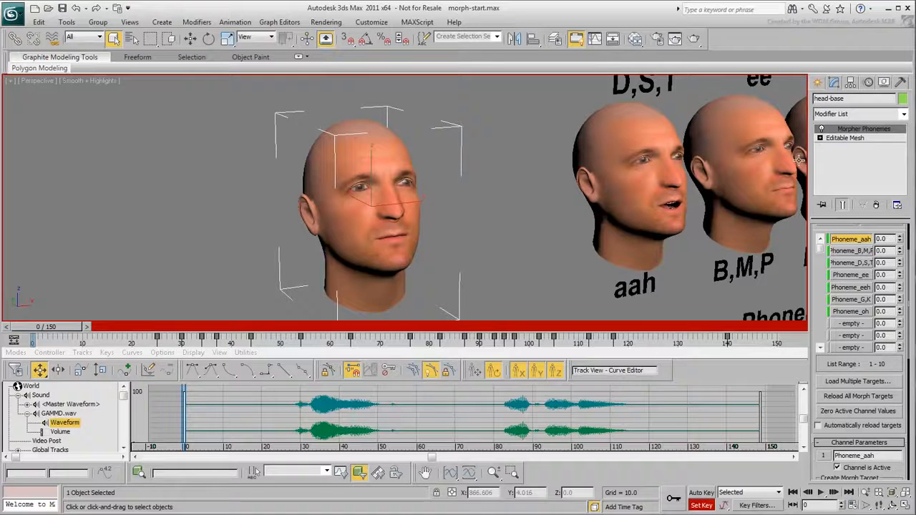
Step: Add a second Morpher modifier to the head and rename it "Morpher Expressions"
left_click(904, 115)
scroll(847, 358, "down", 10)
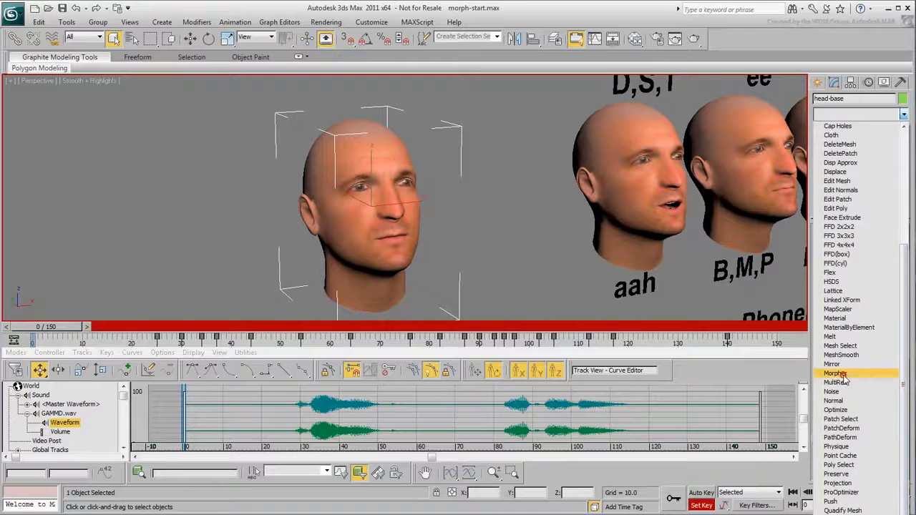
left_click(835, 374)
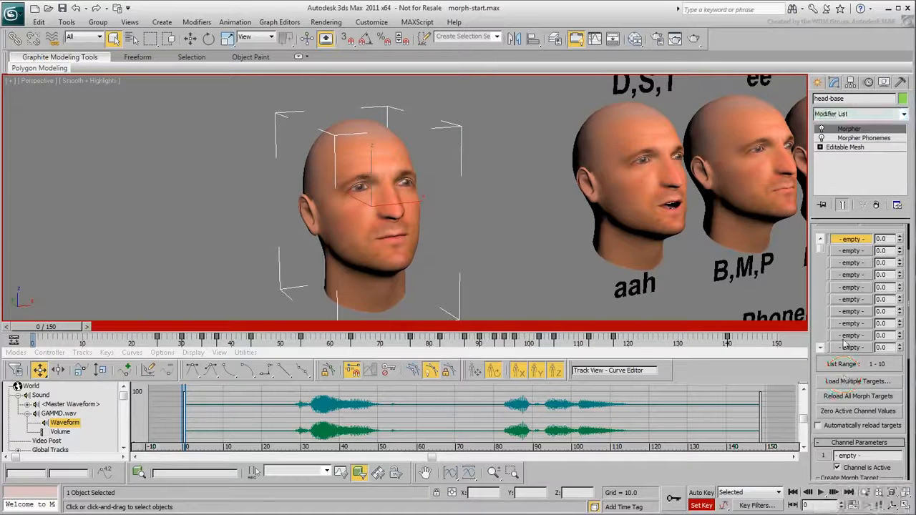
right_click(855, 130)
left_click(843, 138)
left_click(873, 129)
type("Expressions")
key("Return")
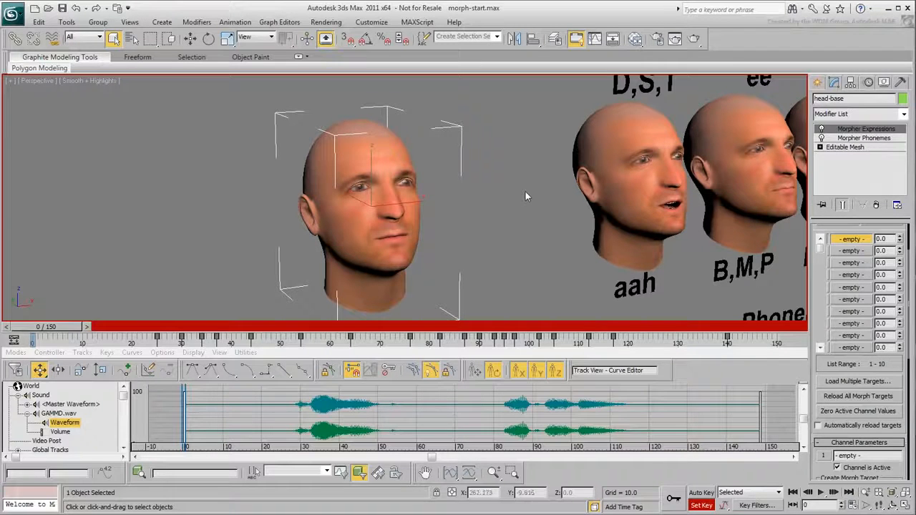
Step: Load Exp_Anger and Exp_blink as morph targets in the Morpher Expressions modifier
left_click(829, 381)
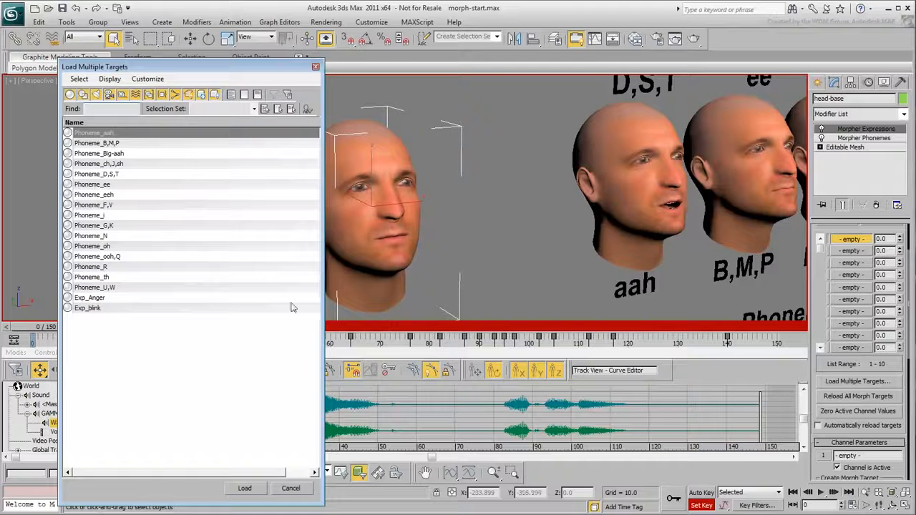
left_click(104, 309, "shift")
left_click(244, 488)
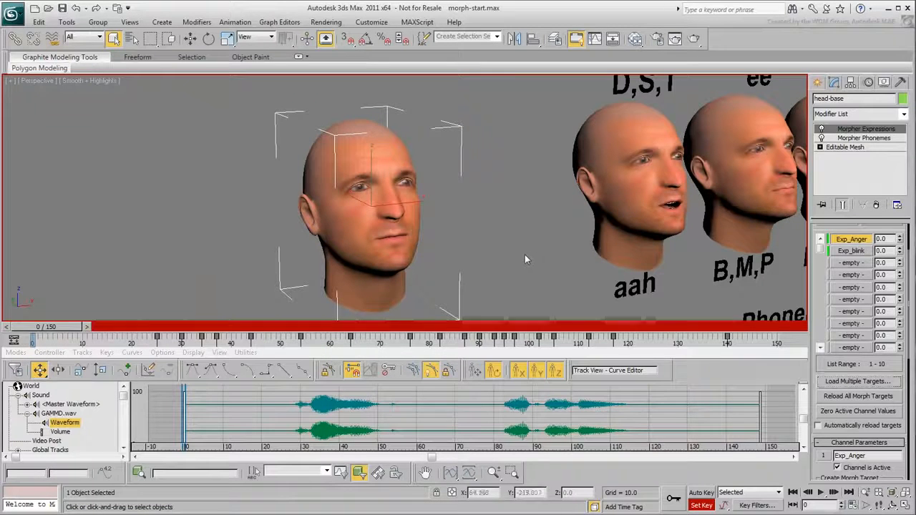
Step: Key Exp_Anger at 51 on frame 0 and place Morpher Expressions below Morpher Phonemes in the modifier stack
left_click_drag(899, 239, 900, 205)
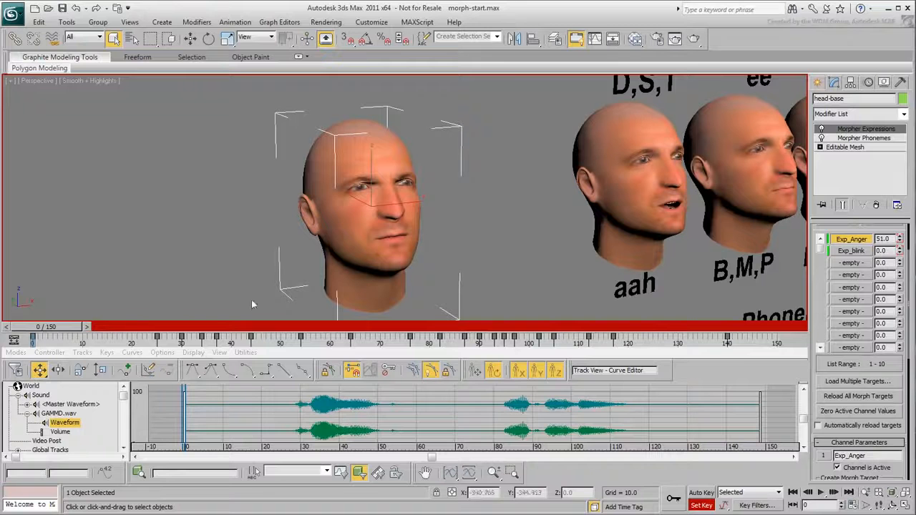
left_click_drag(51, 329, 31, 333)
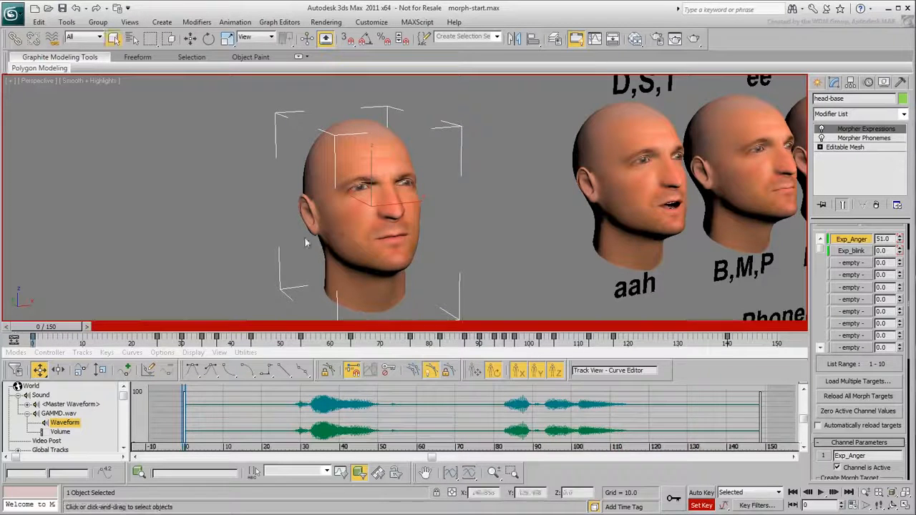
left_click_drag(841, 132, 842, 146)
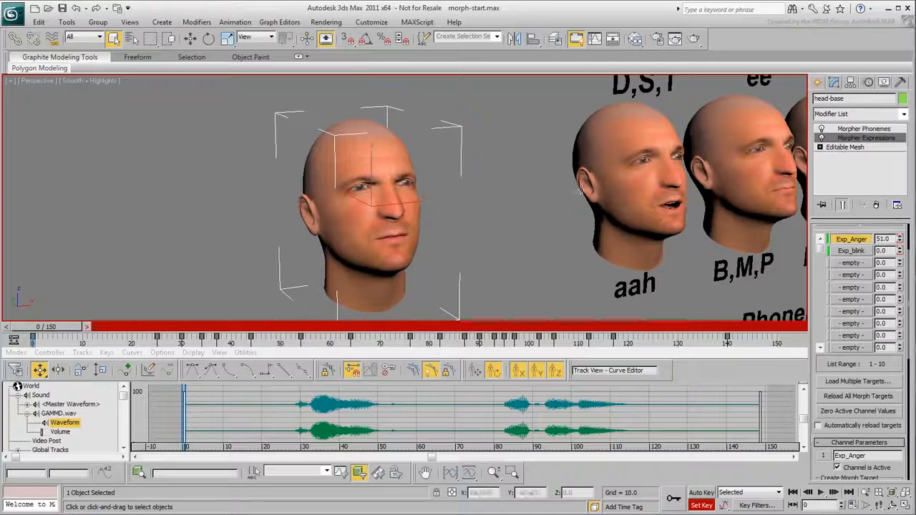
Step: Key a blink with Exp_blink at 0 on frames 16 and 20 and at 100 on frame 18
left_click_drag(45, 333, 106, 340)
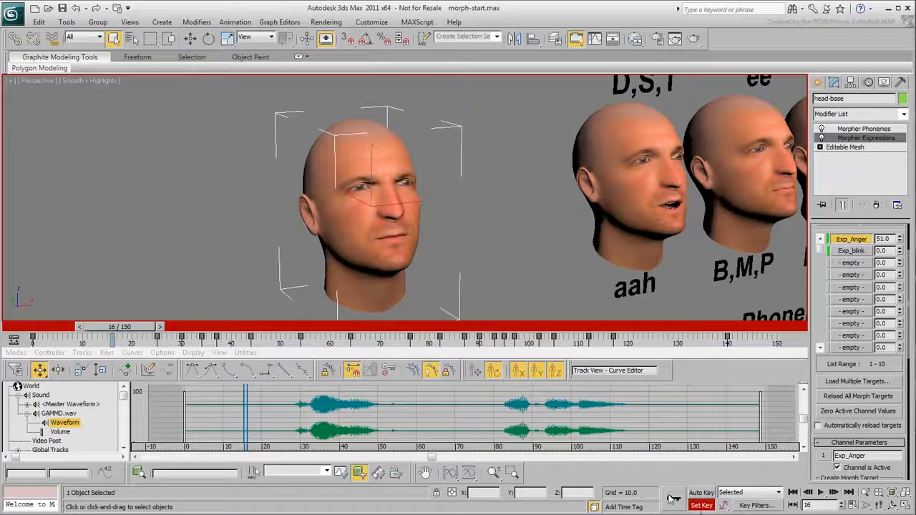
left_click_drag(133, 328, 151, 331)
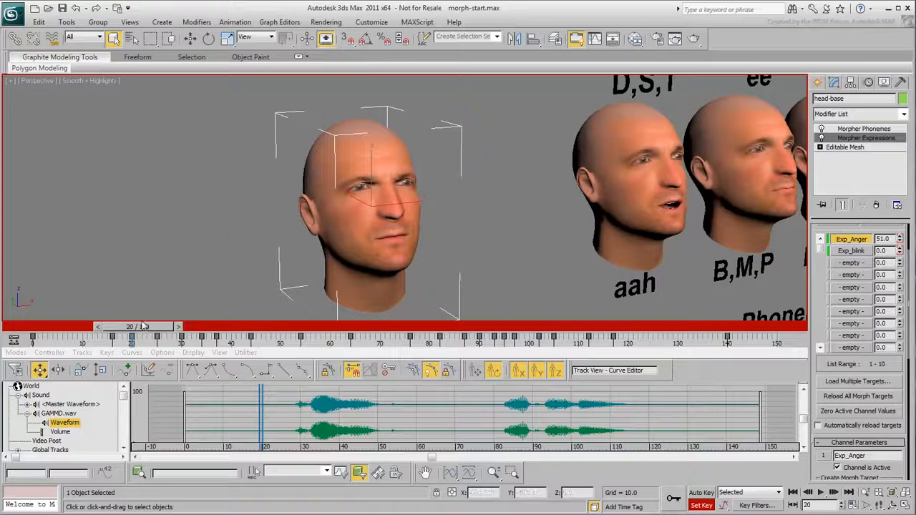
left_click_drag(143, 323, 134, 326)
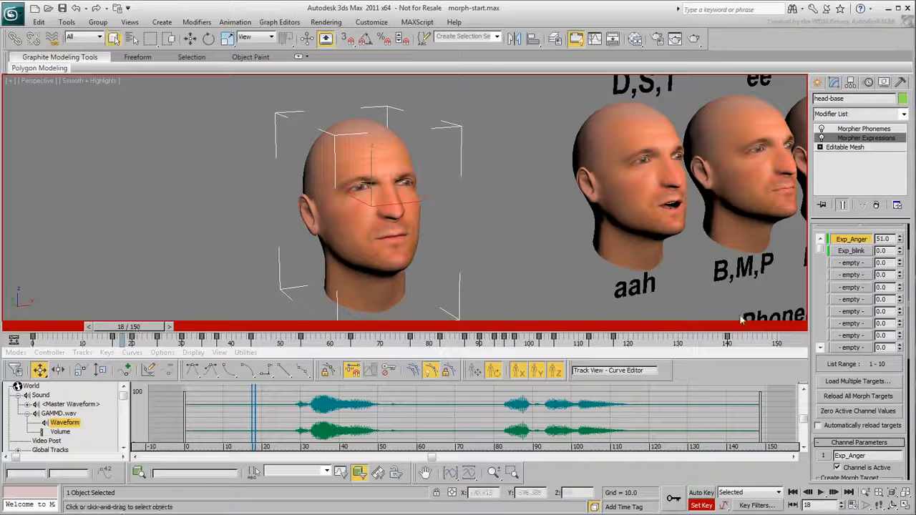
left_click_drag(899, 251, 904, 189)
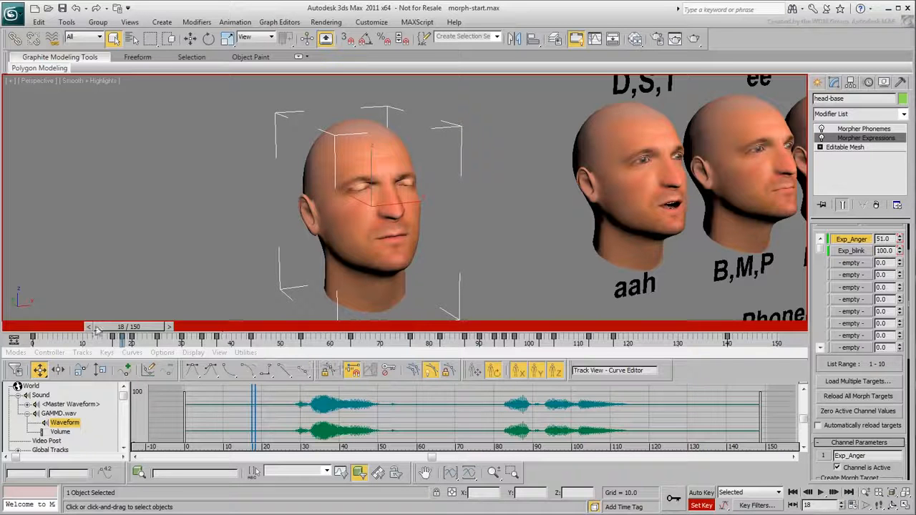
mouse_move(112, 326)
left_mouse_down()
mouse_move(131, 330)
mouse_move(99, 326)
left_mouse_up()
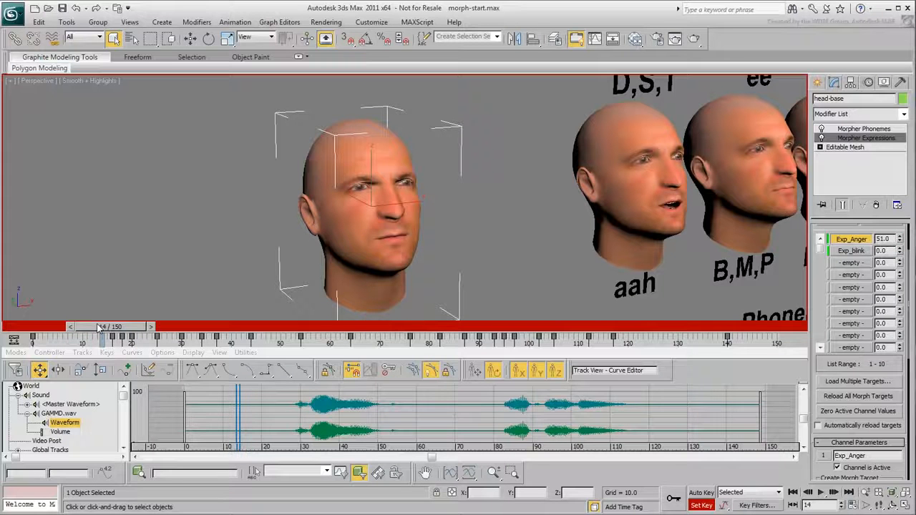
Step: Copy the blink keys at frames 16, 18 and 20 to frames 126, 128 and 130, and turn off Set Key mode at frame 0
left_click_drag(109, 328, 381, 338)
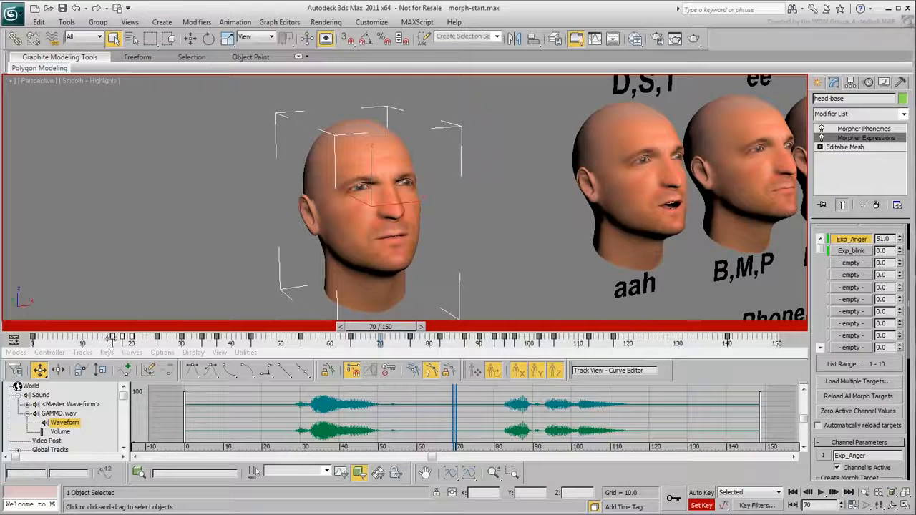
left_click_drag(110, 338, 659, 347, "shift")
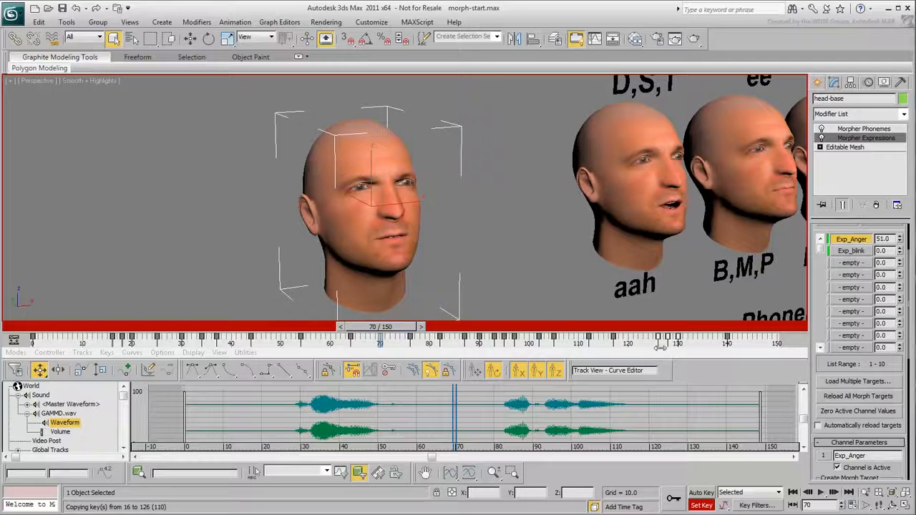
left_click(32, 328)
left_click_drag(32, 328, 733, 345)
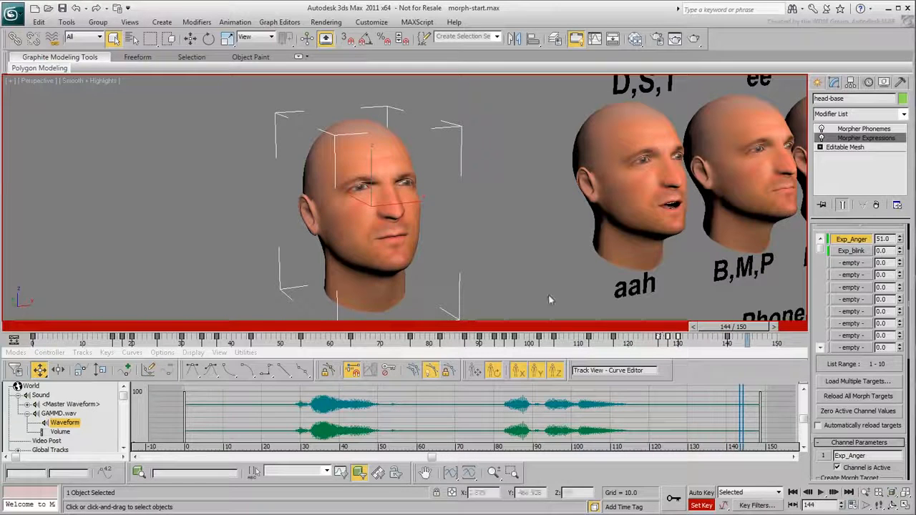
left_click(701, 505)
key("Home")
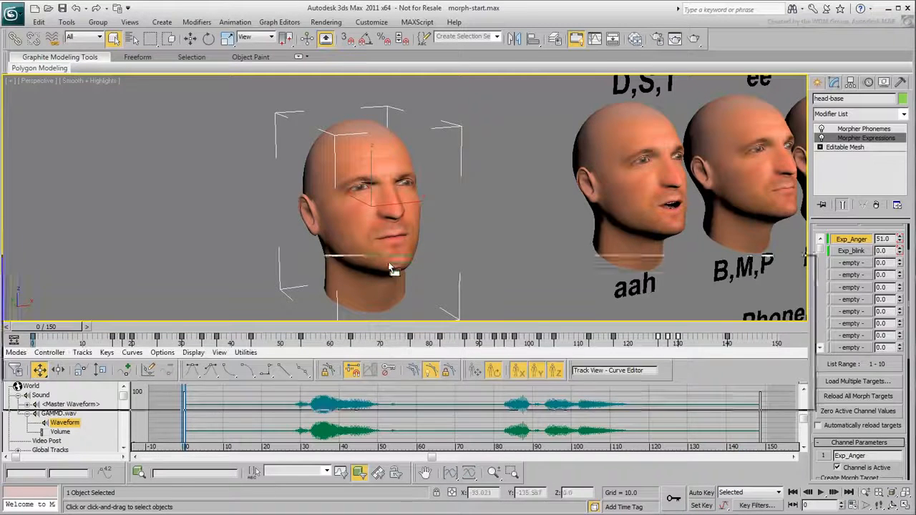
Step: Close the Curve Editor and deselect the base head
left_click_drag(389, 359, 433, 213)
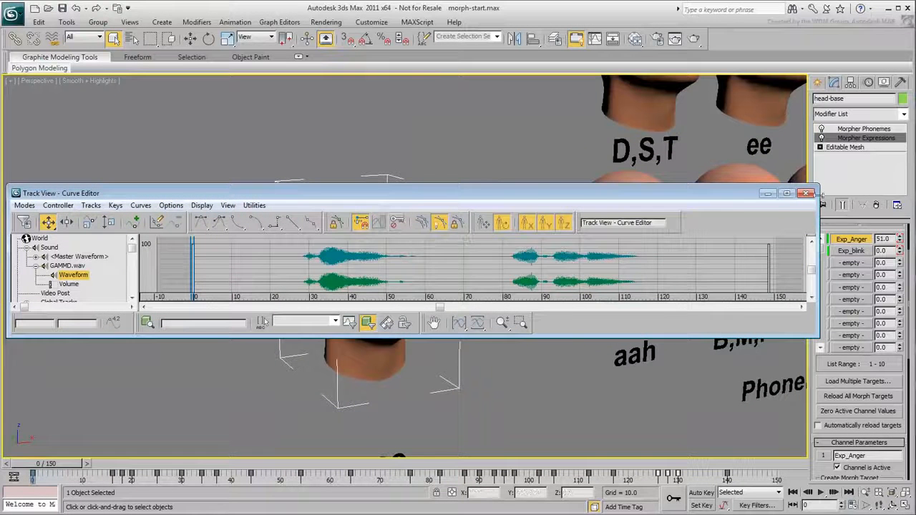
left_click(806, 194)
scroll(494, 283, "up", 3)
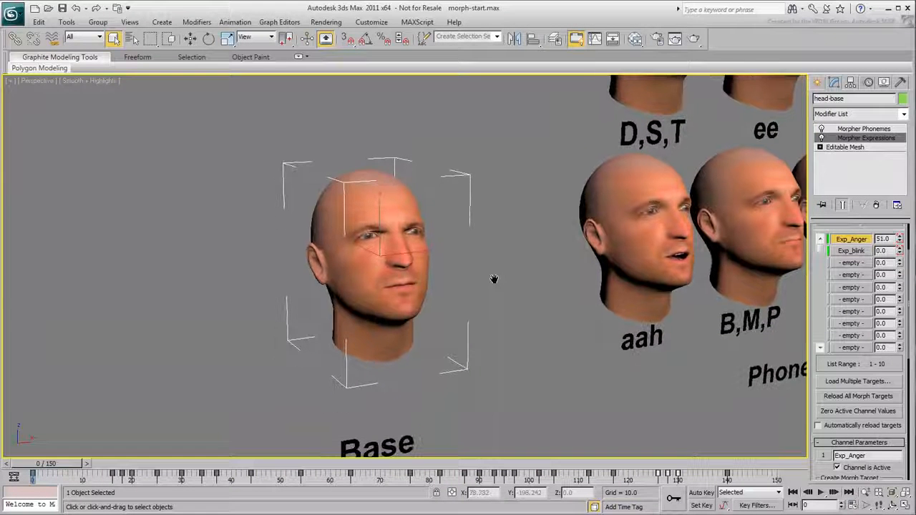
left_click(510, 329)
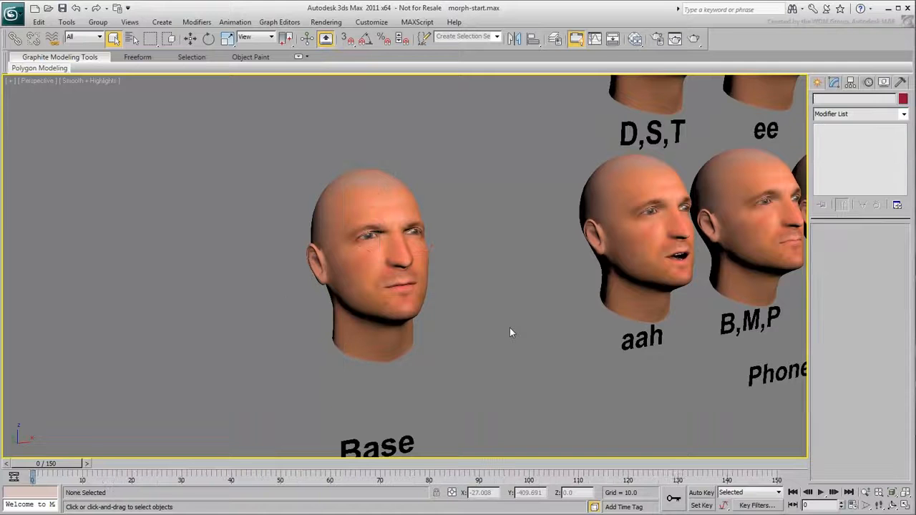